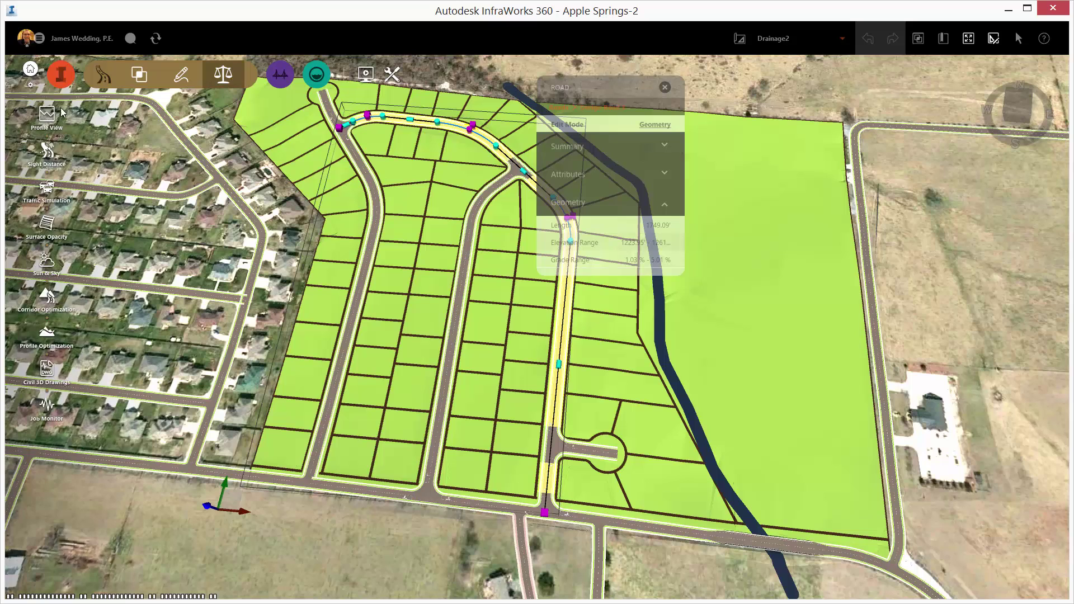
Show the profile view of Design Road 3 and arrange the profile and road property windows clear of the road
click(47, 114)
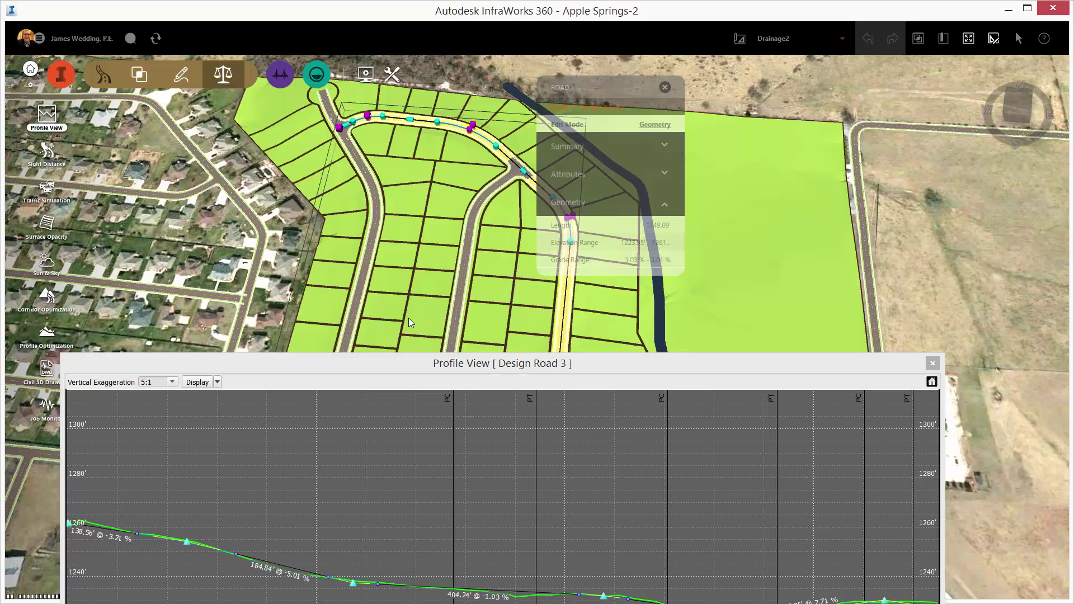
click(488, 348)
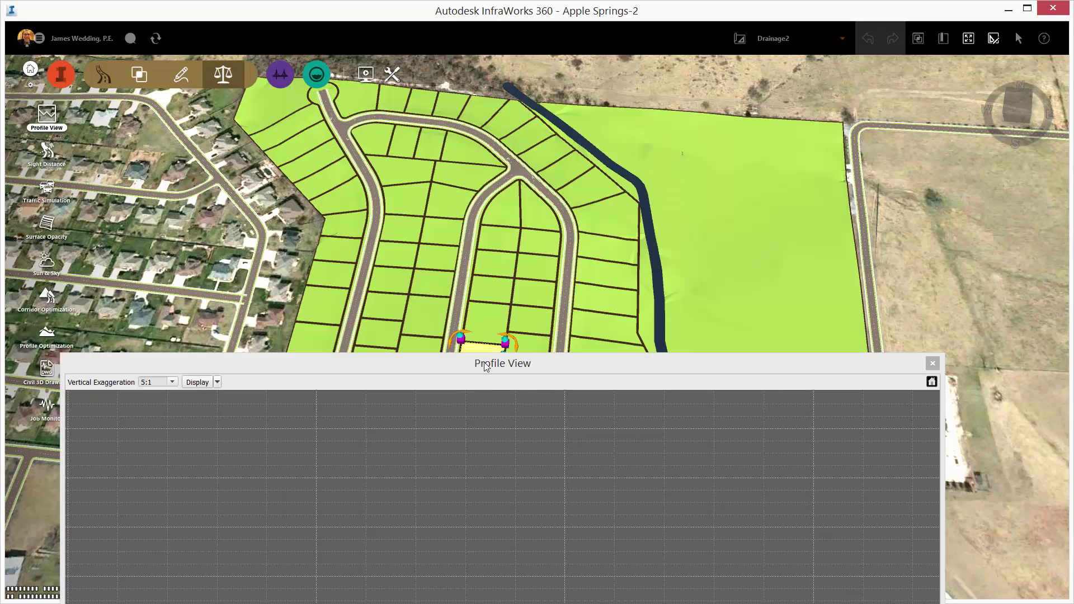
click(570, 234)
mouse_move(448, 354)
mouse_down()
mouse_move(448, 161)
mouse_move(454, 352)
mouse_up()
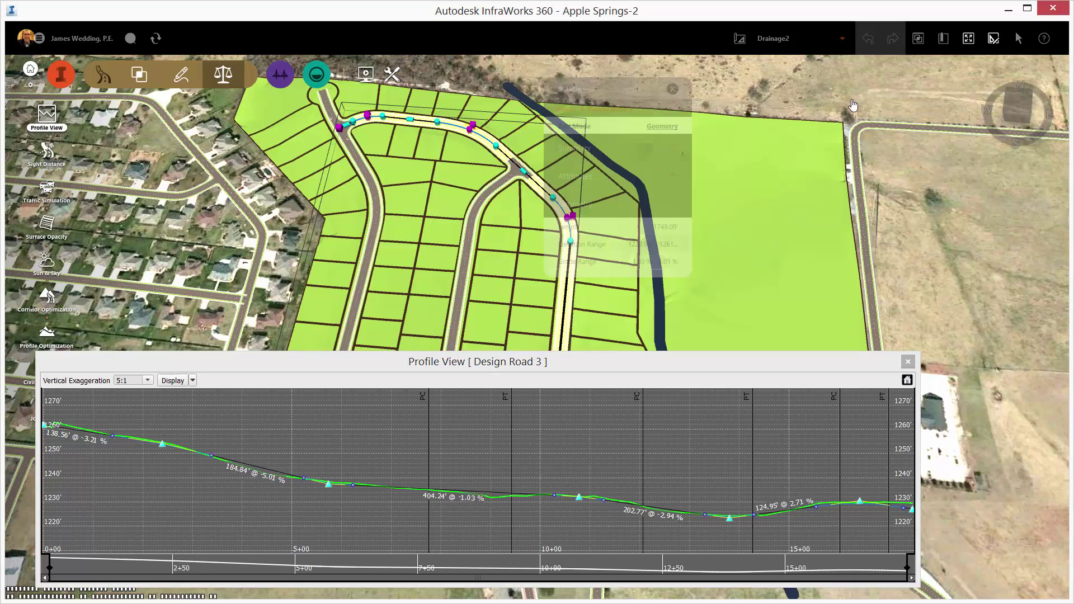
drag(547, 112, 789, 127)
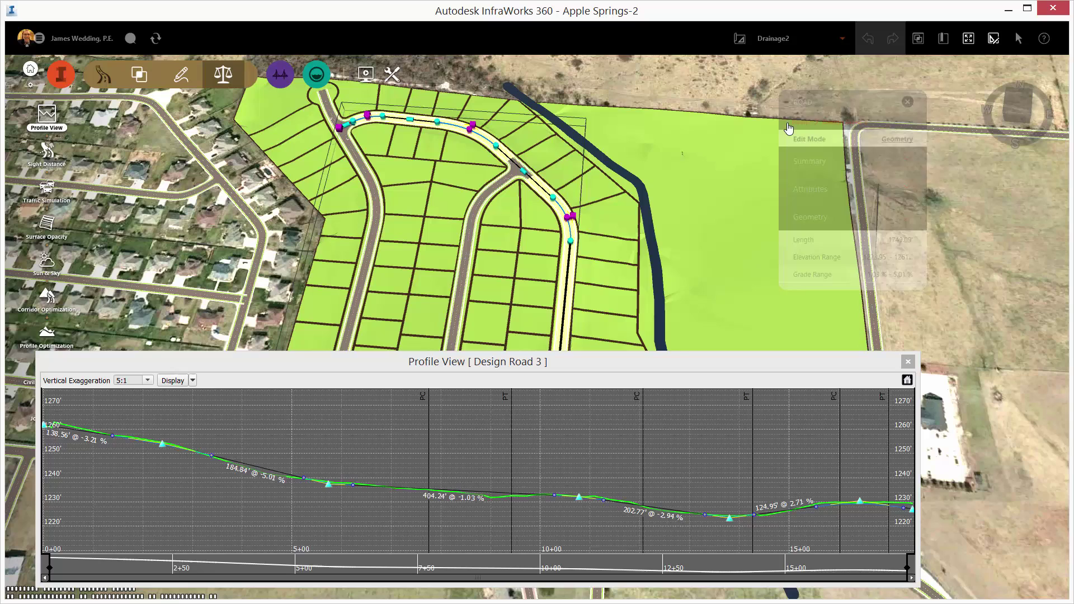
Start adding pavement drainage to Design Road 3 with the 60 dia, 24x16 frame inlet size and a 500' maximum spacing
right_click(569, 278)
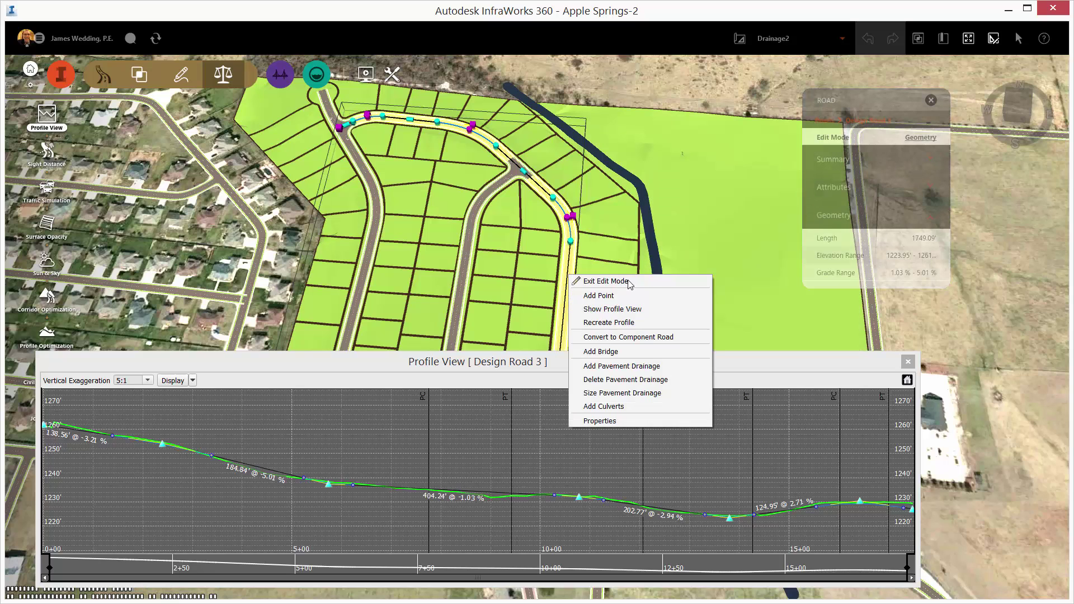
click(683, 364)
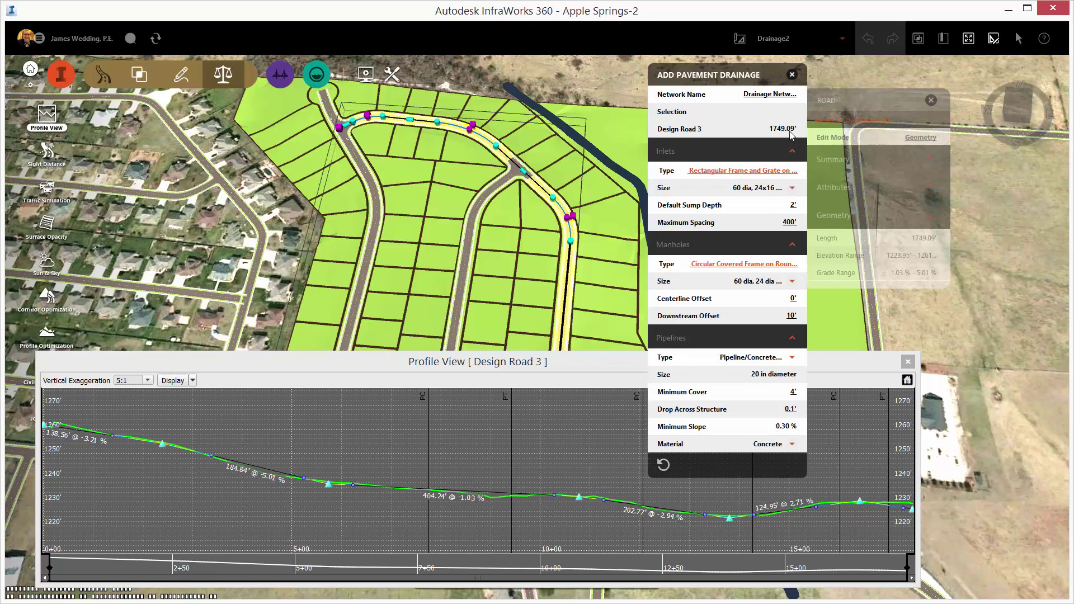
click(792, 188)
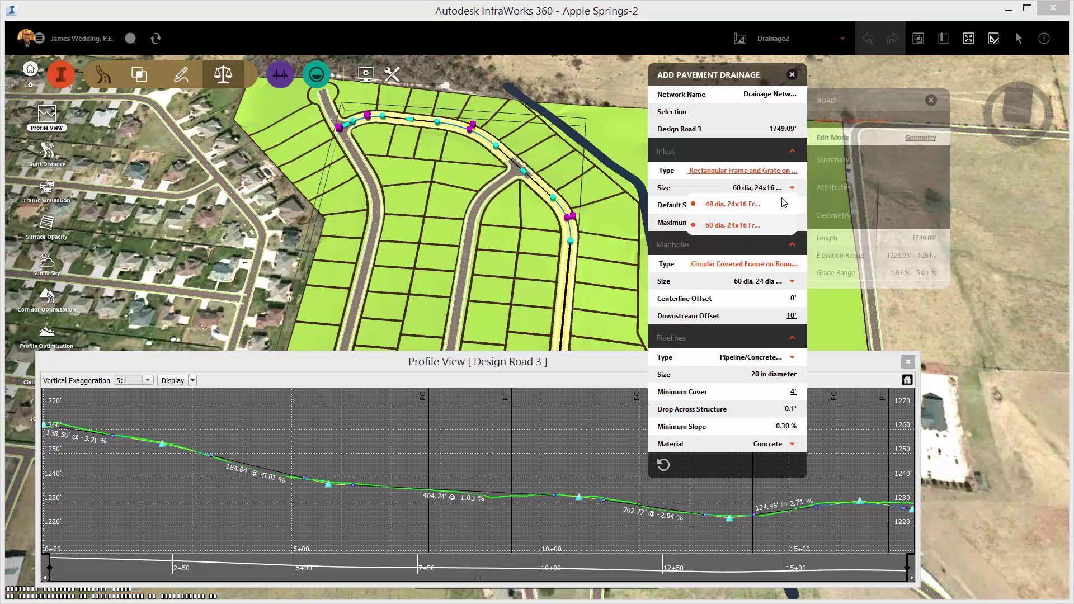
click(733, 225)
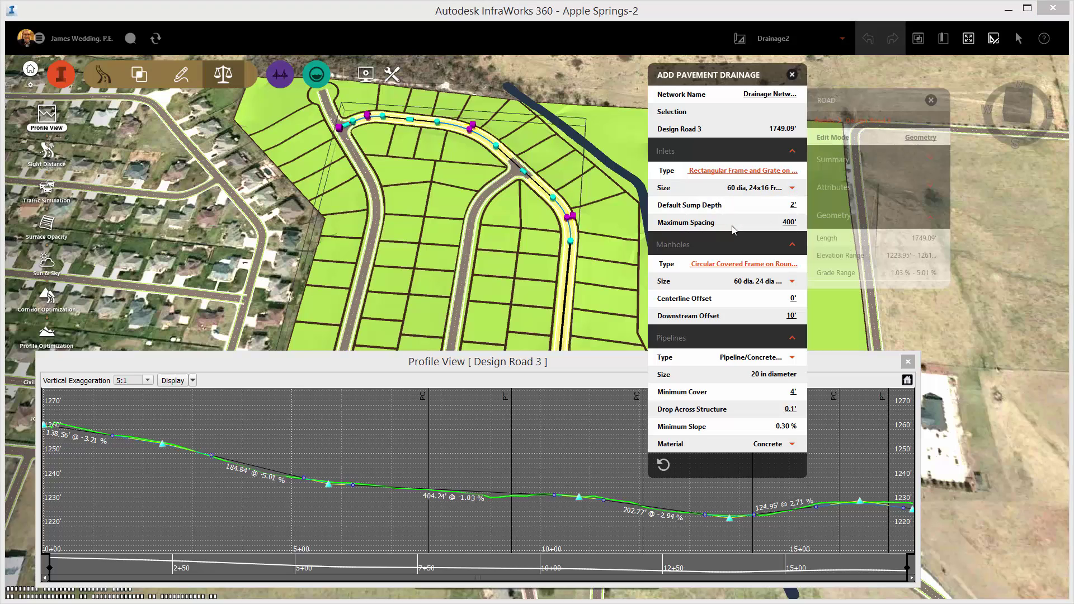
click(794, 224)
text(500)
key(Return)
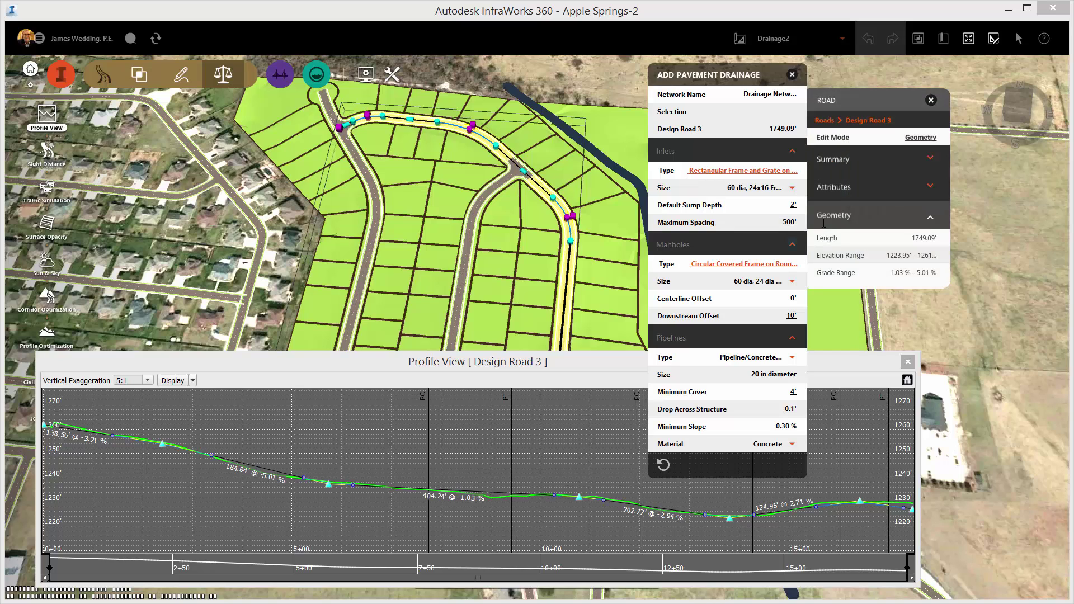
Set the manholes to the 48 dia, 24 dia frame size with a 2' centerline offset
click(792, 281)
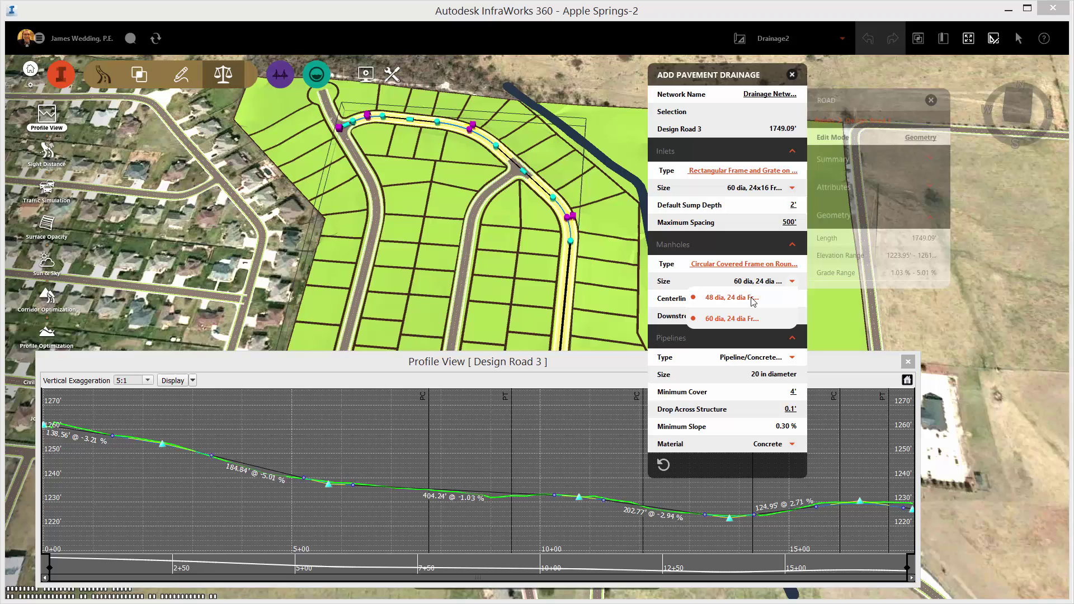
click(752, 298)
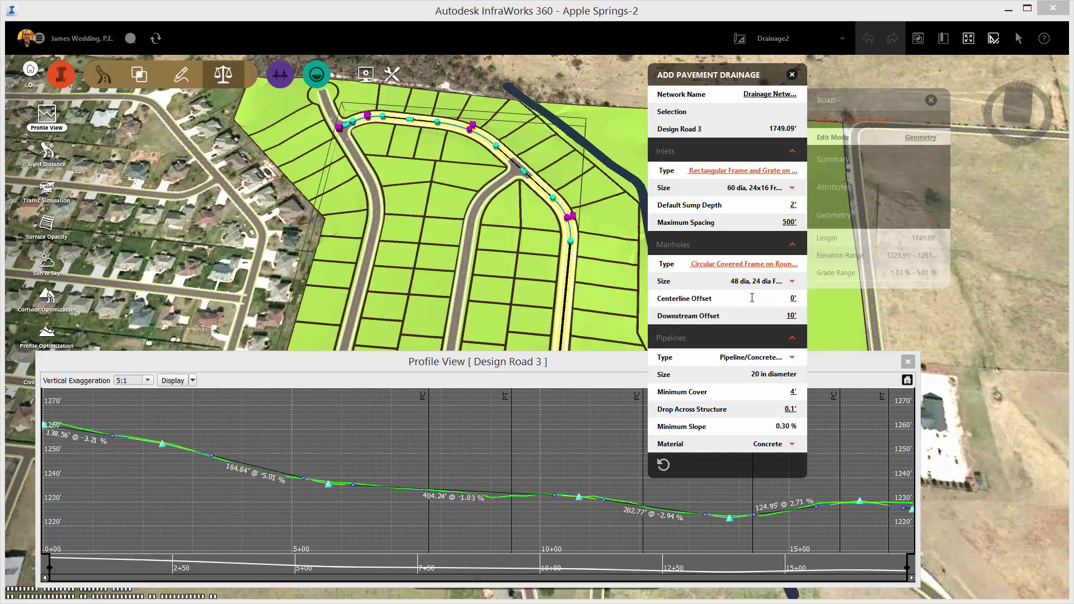
click(794, 299)
text(2)
key(Return)
Choose Concrete Pipe as the pipeline type and create the pavement drainage along Design Road 3, closing the profile view
click(792, 357)
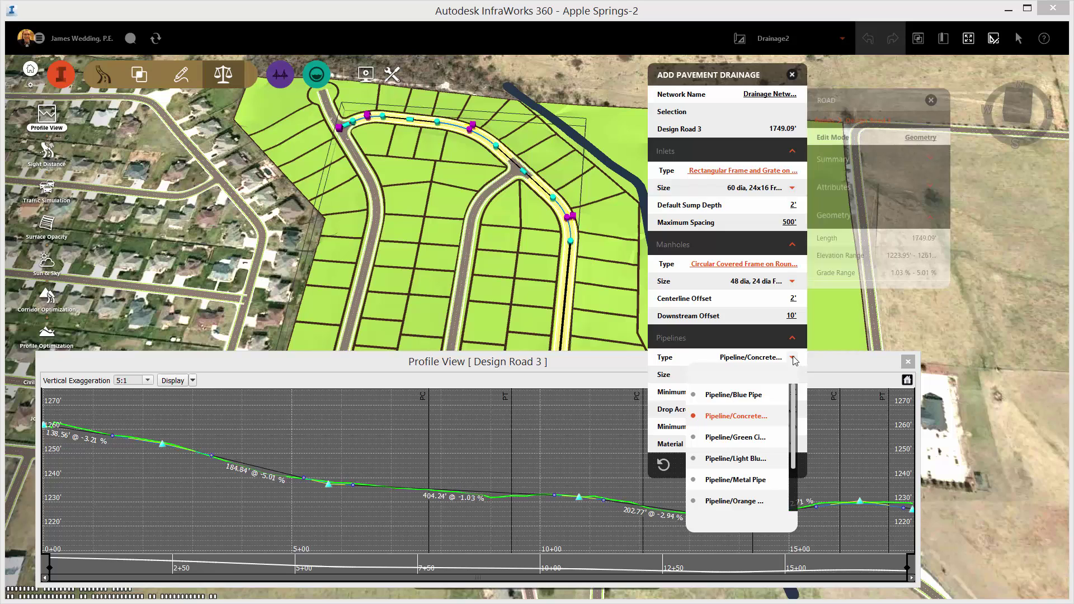
click(747, 417)
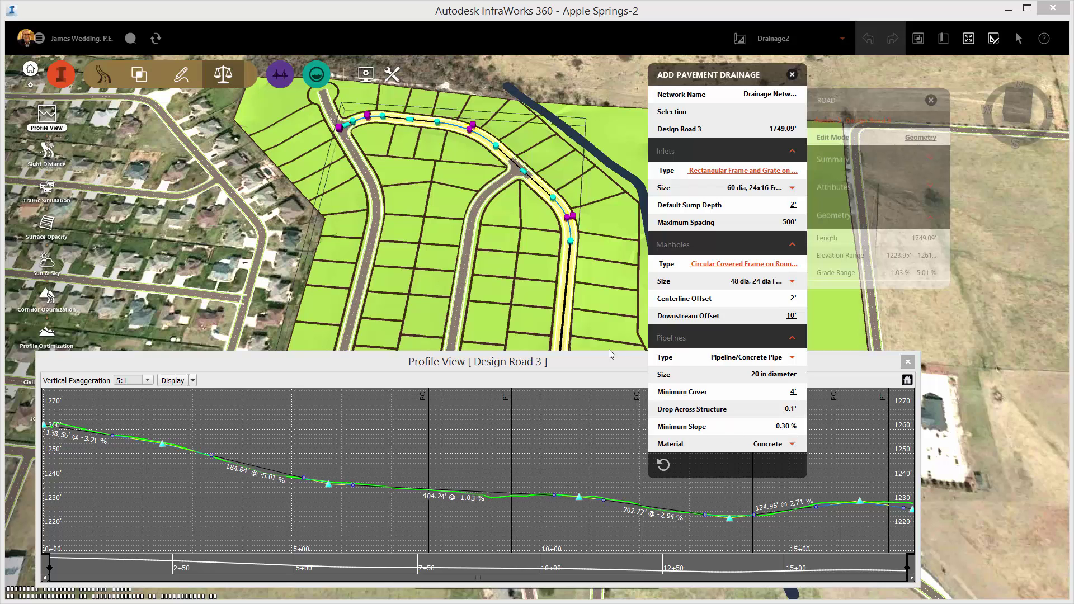
click(609, 298)
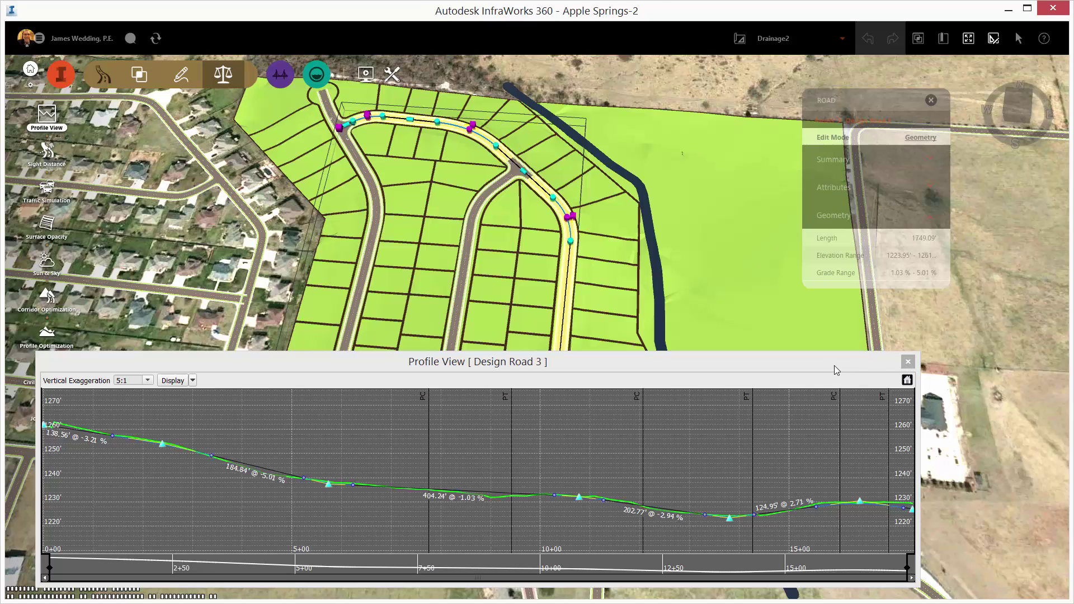
click(907, 362)
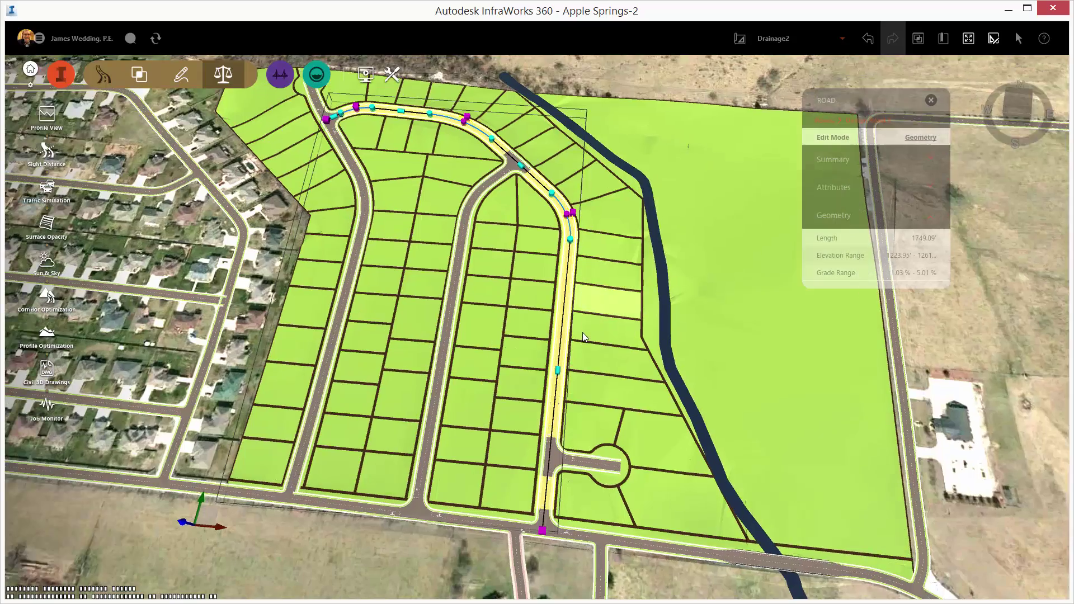
Deselect the road and examine the new inlets and manholes along Design Road 3 near the Design Road 2 intersection
scroll(582, 332, up, 3)
middle_drag(575, 479, 547, 269)
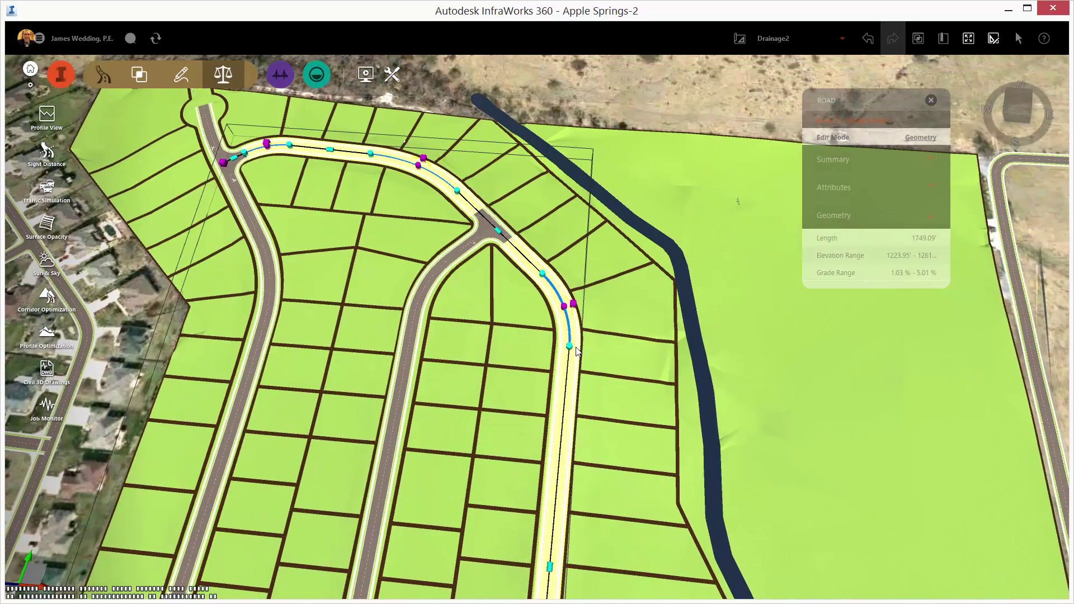
scroll(580, 358, up, 5)
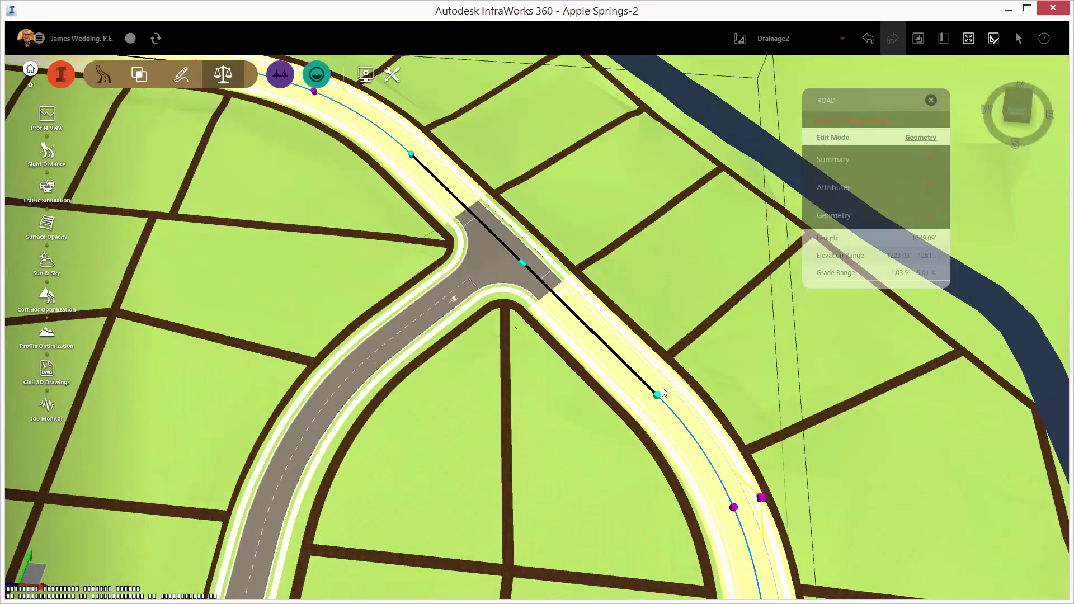
key(Escape)
middle_drag(579, 367, 585, 389)
scroll(586, 389, up, 5)
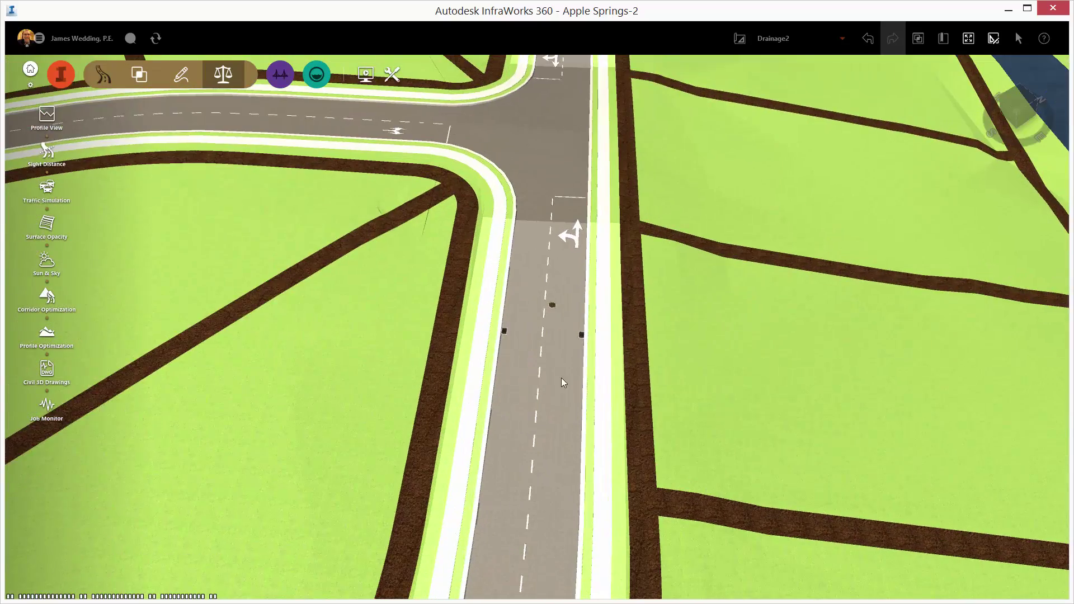
scroll(531, 340, down, 5)
middle_drag(551, 347, 837, 413)
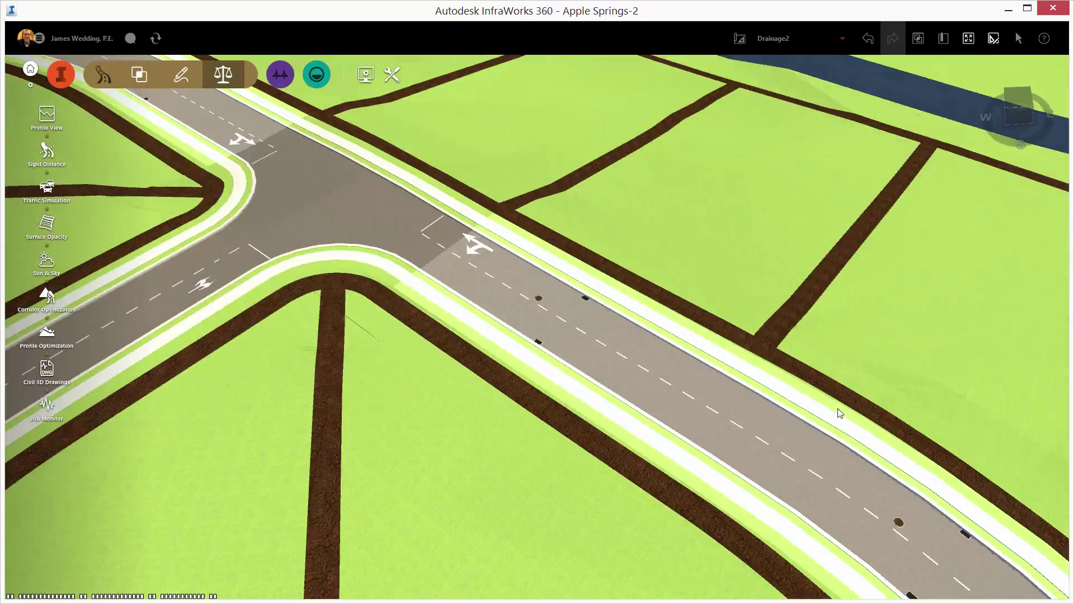
scroll(845, 410, up, 4)
scroll(668, 368, down, 4)
middle_drag(667, 367, 563, 478)
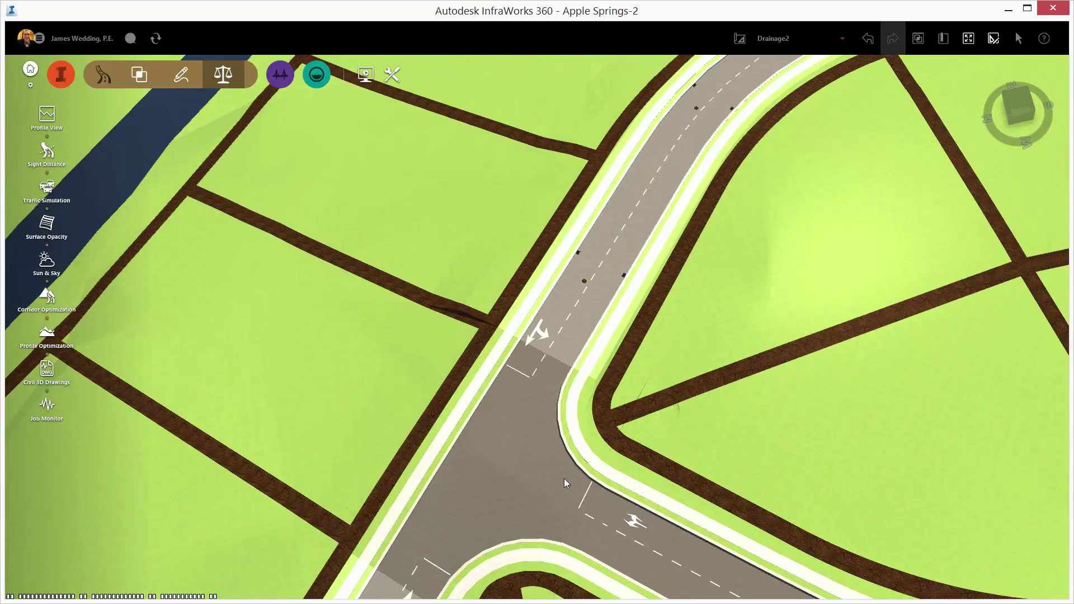
scroll(544, 411, up, 4)
scroll(544, 411, up, 3)
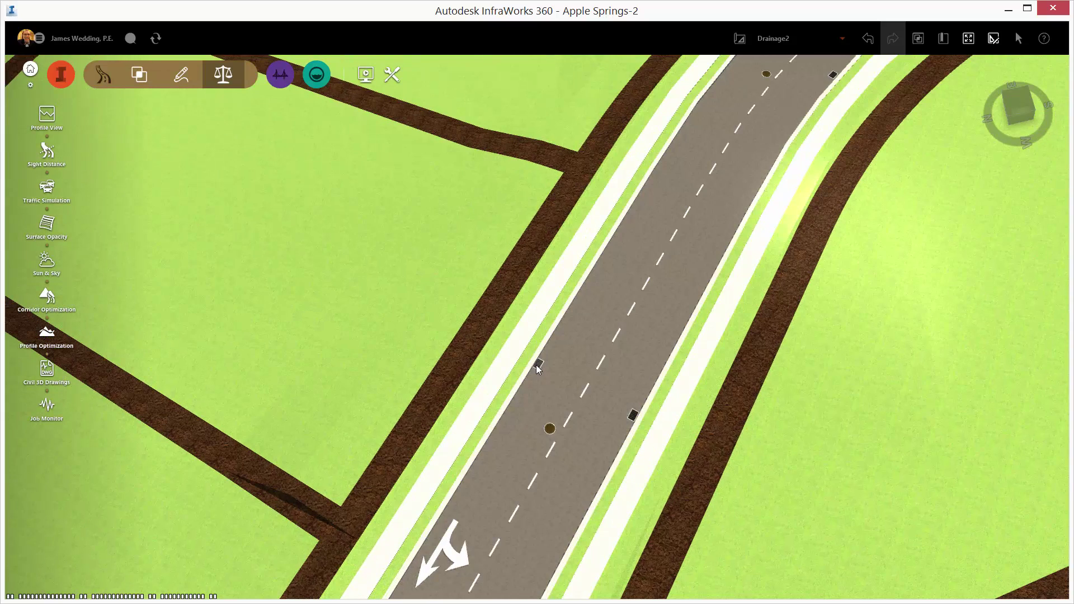
Inspect the attributes and analysis of the curb inlet nearest the intersection, toggling its Tributary and Spread display off and on
click(538, 366)
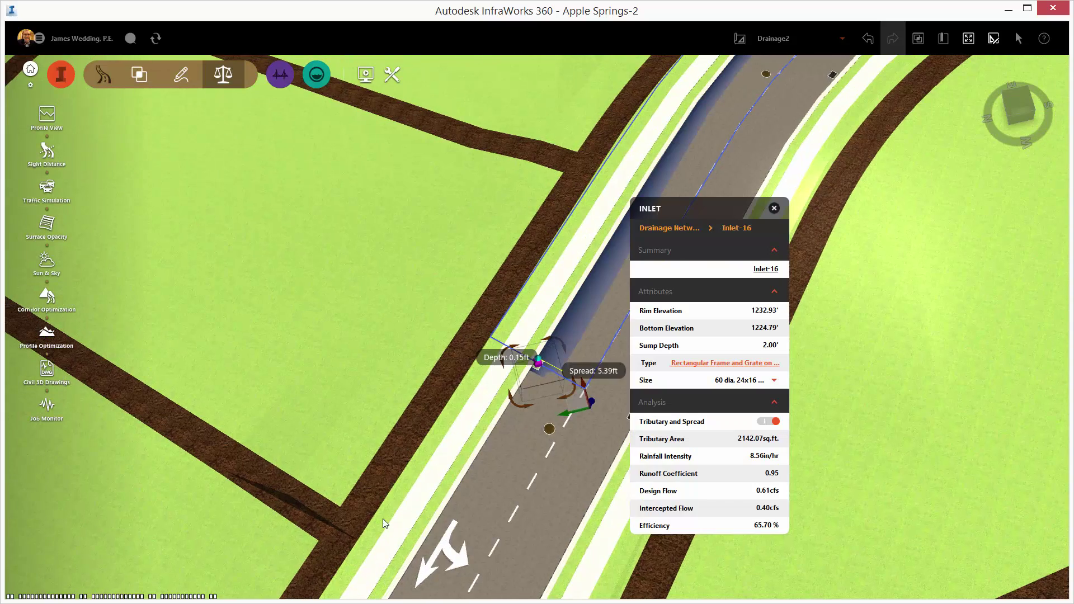
scroll(384, 521, down, 3)
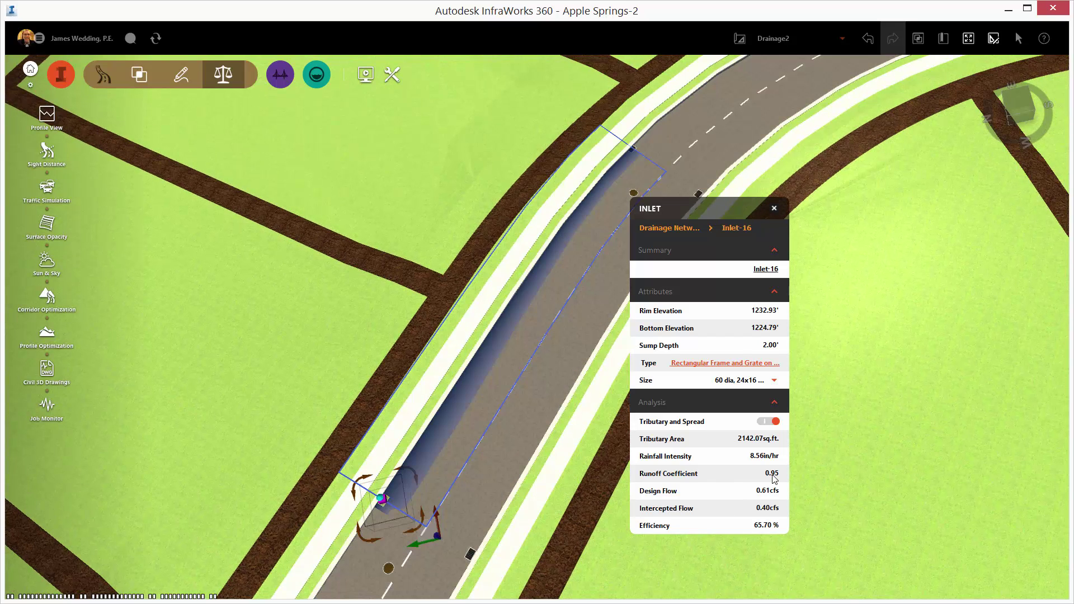
click(775, 422)
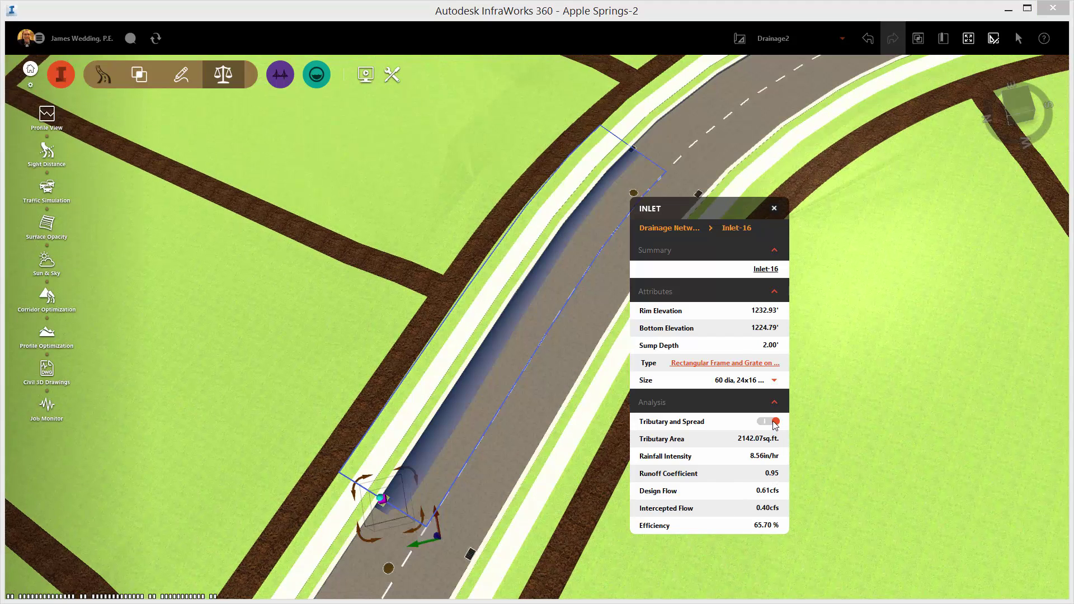
click(775, 423)
Inspect the adjacent manhole's attributes, then compare the analysis of the inlet with the next one along the same curb
click(389, 569)
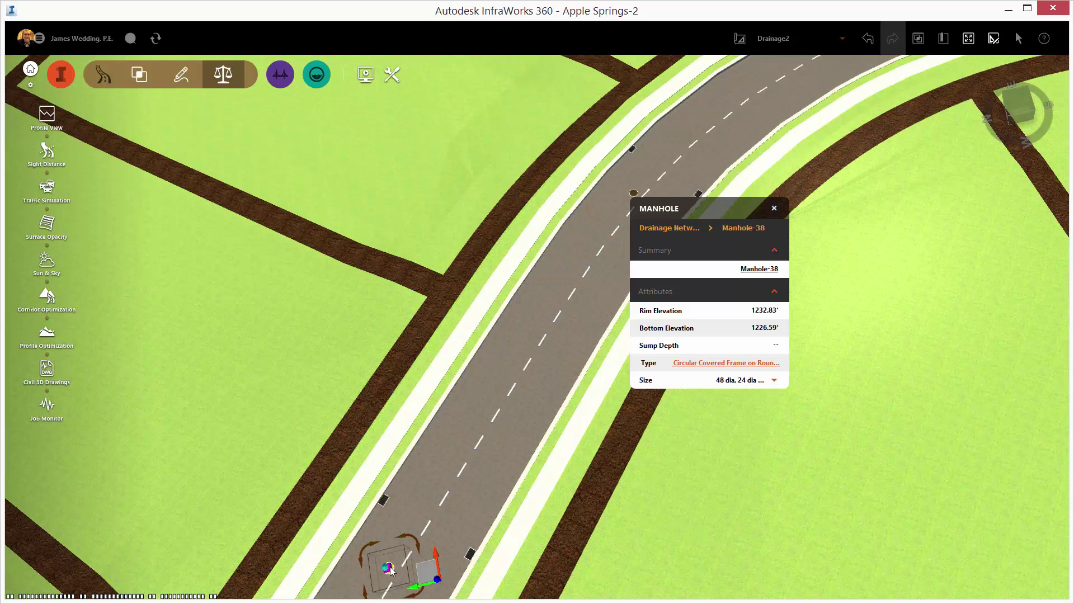
click(383, 504)
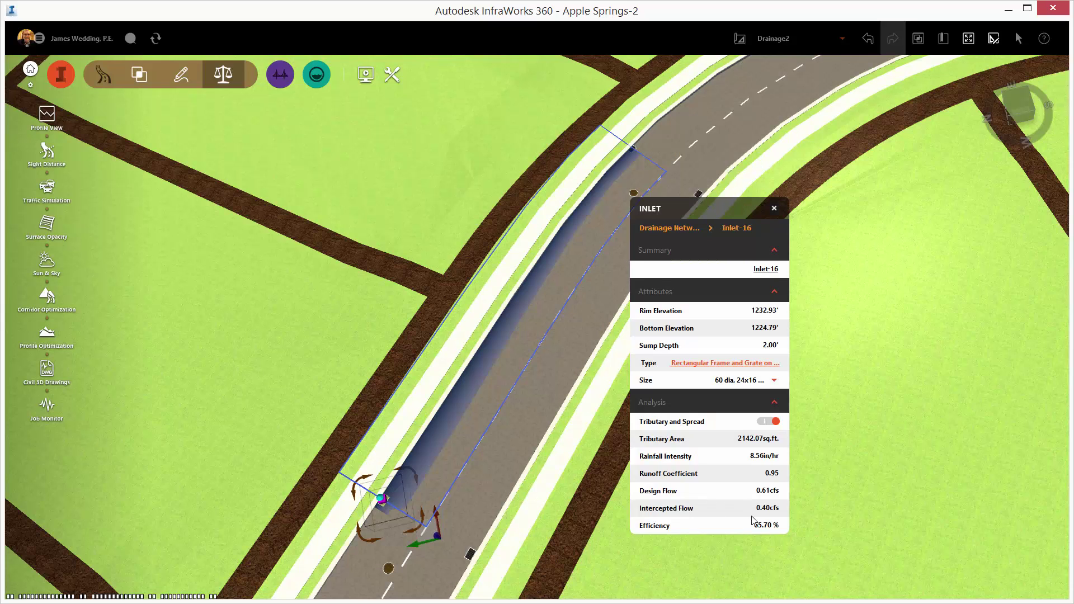
click(634, 154)
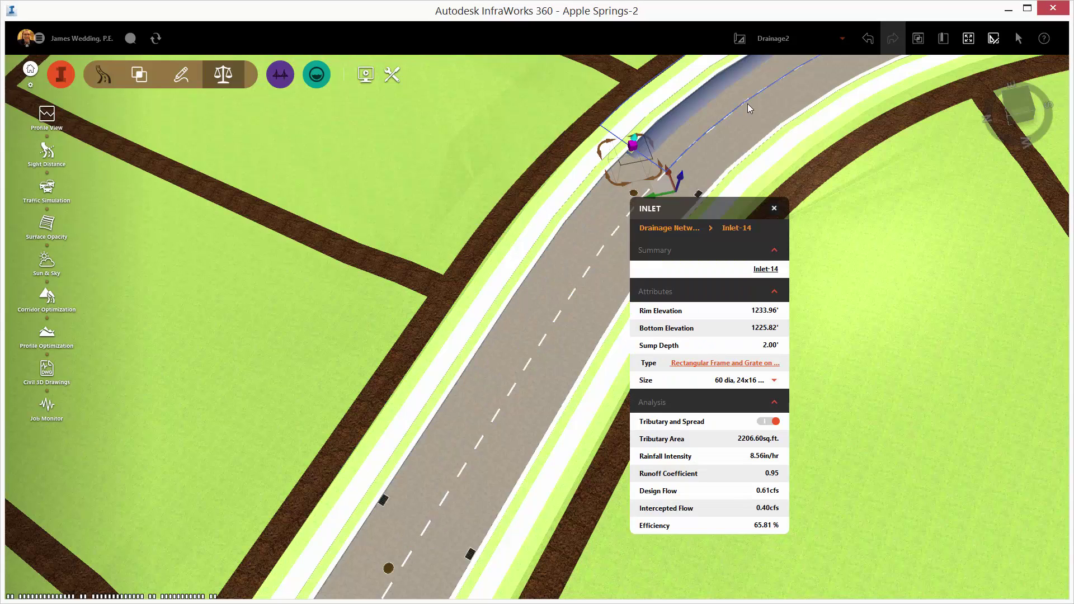
Add pavement drainage to Design Road 2, keeping the current inlet, manhole and pipeline settings
middle_drag(736, 126, 498, 411)
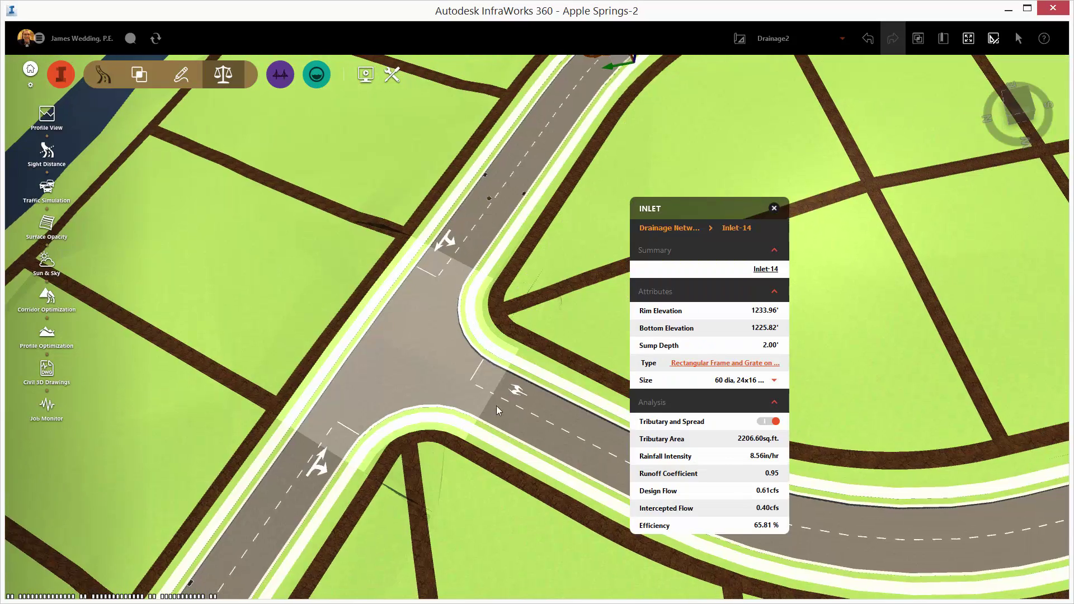
click(530, 441)
right_click(560, 398)
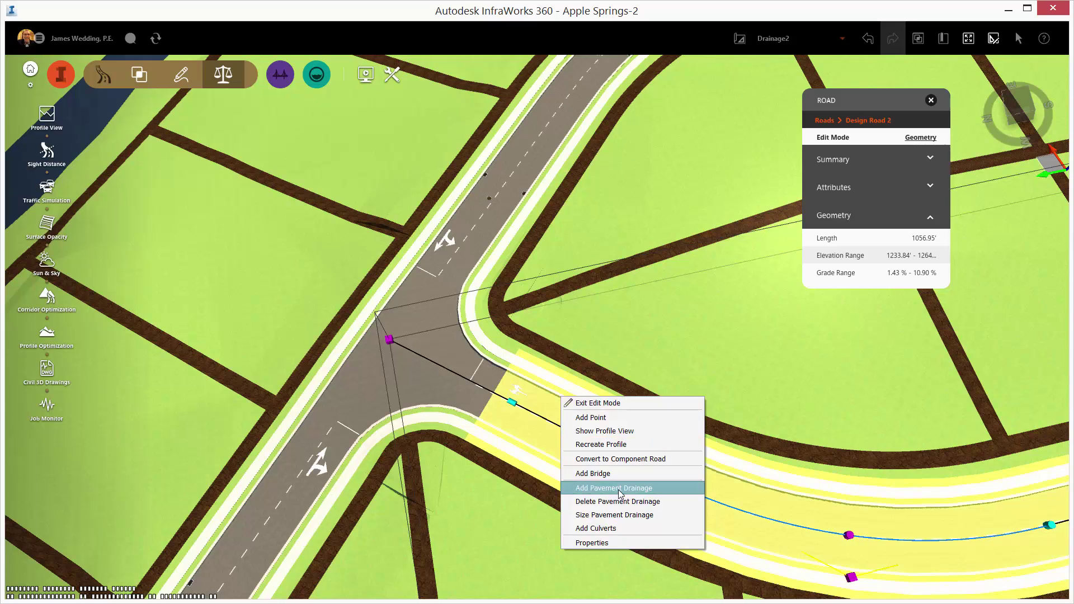
click(620, 488)
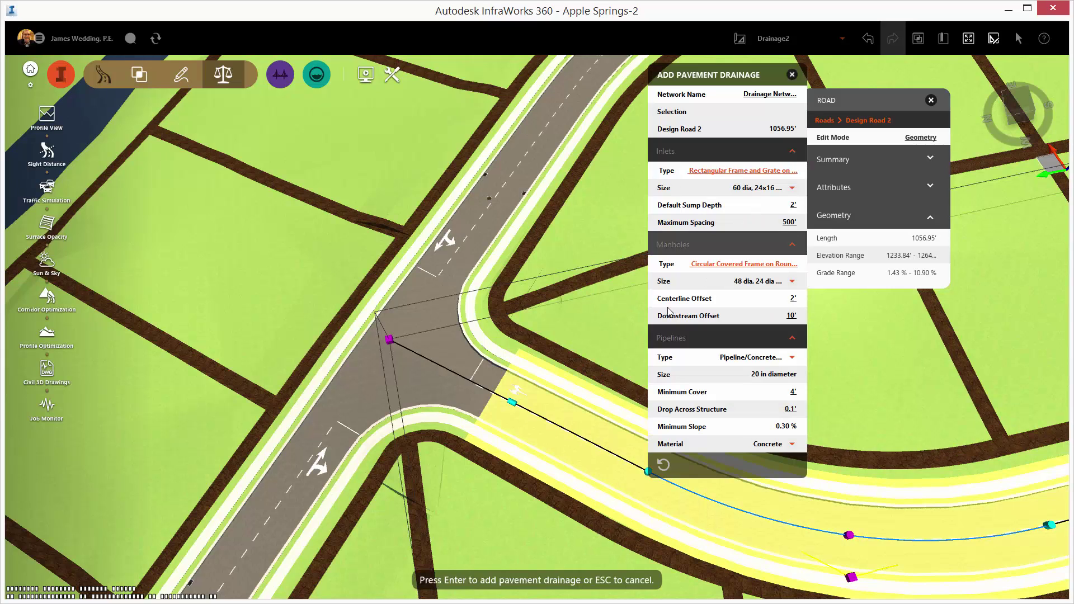
key(Return)
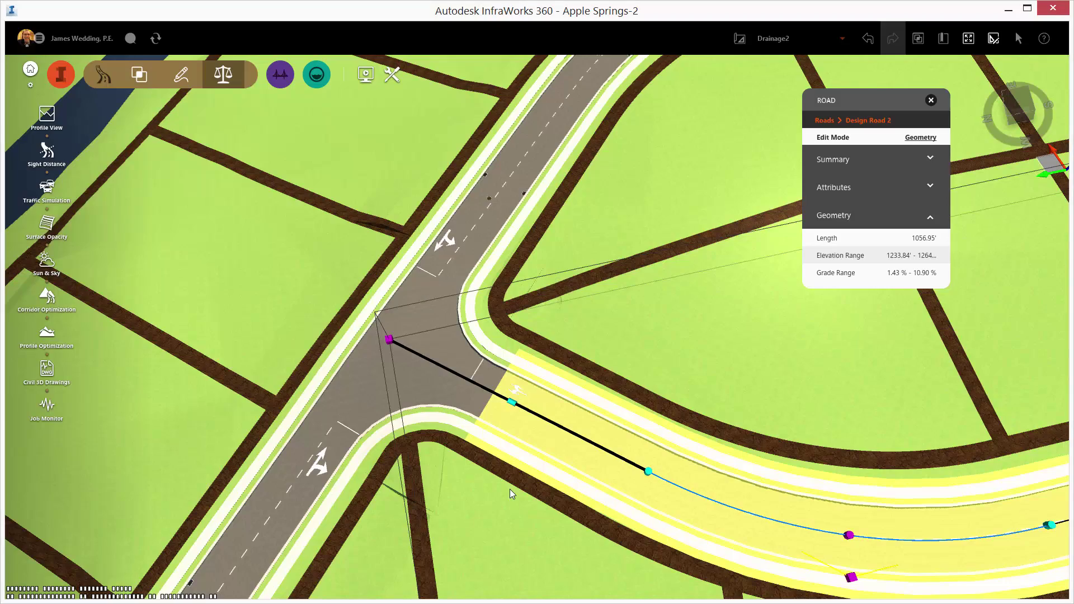
Create a watershed from an outlet point on the stream at the subdivision's boundary, keeping 20m grid spacing and a stream threshold of 100
scroll(509, 489, down, 5)
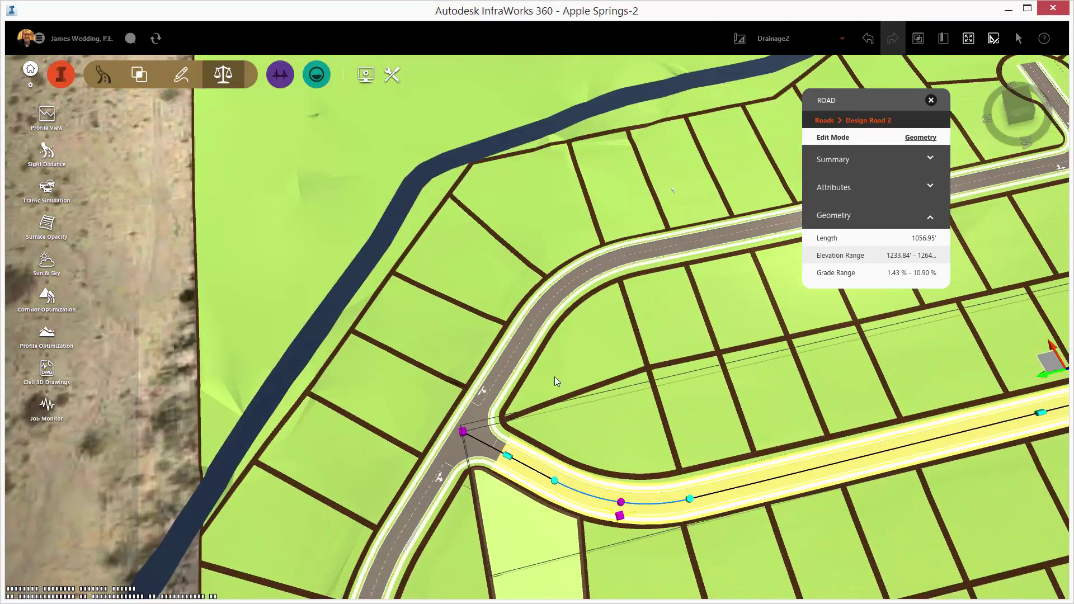
scroll(555, 381, down, 2)
middle_drag(659, 272, 501, 359)
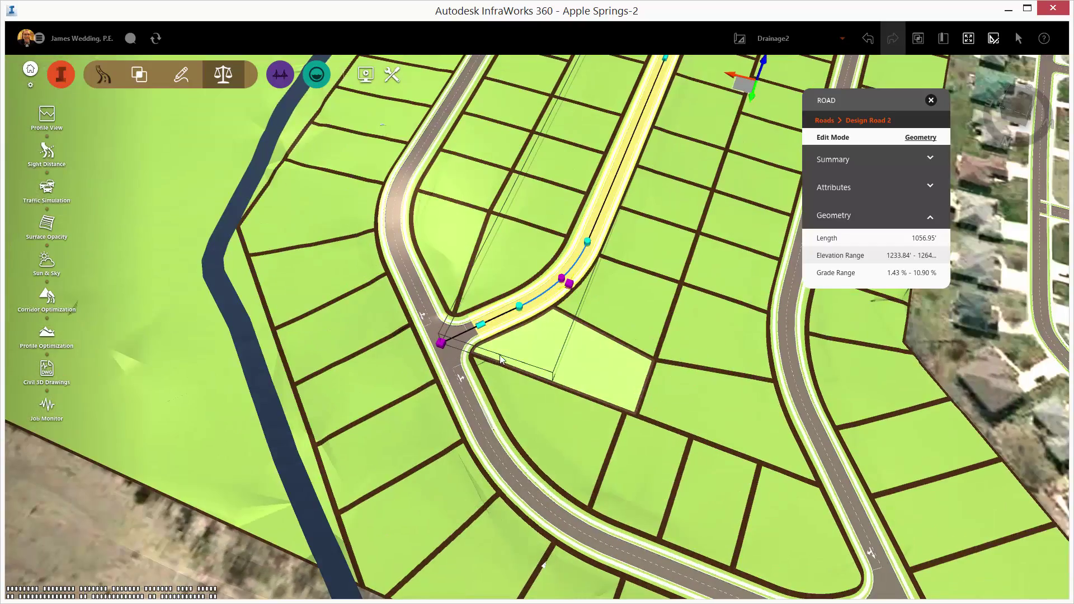
scroll(501, 359, down, 1)
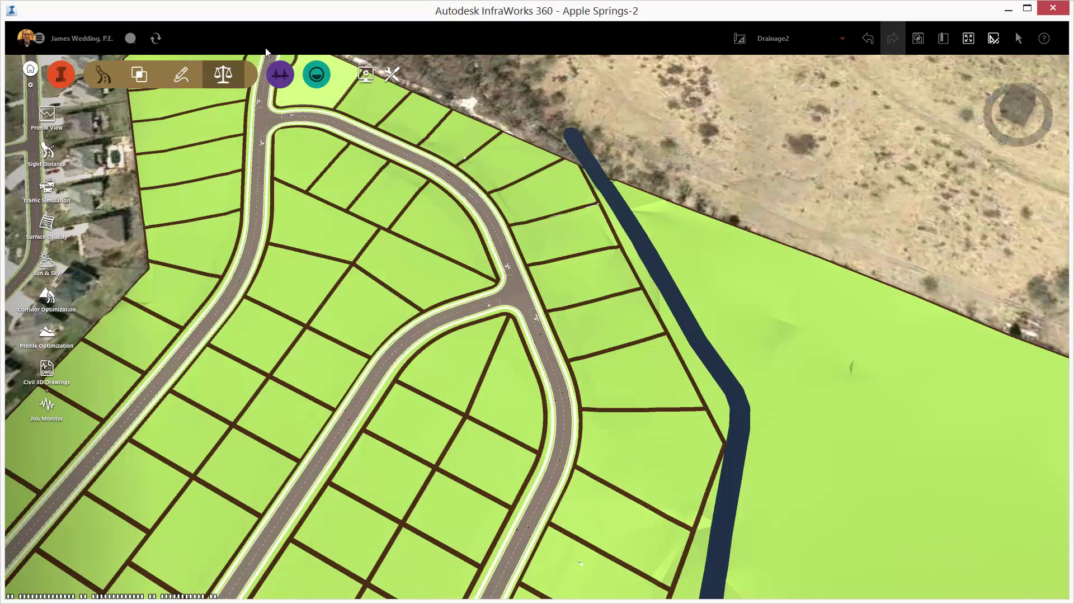
click(316, 75)
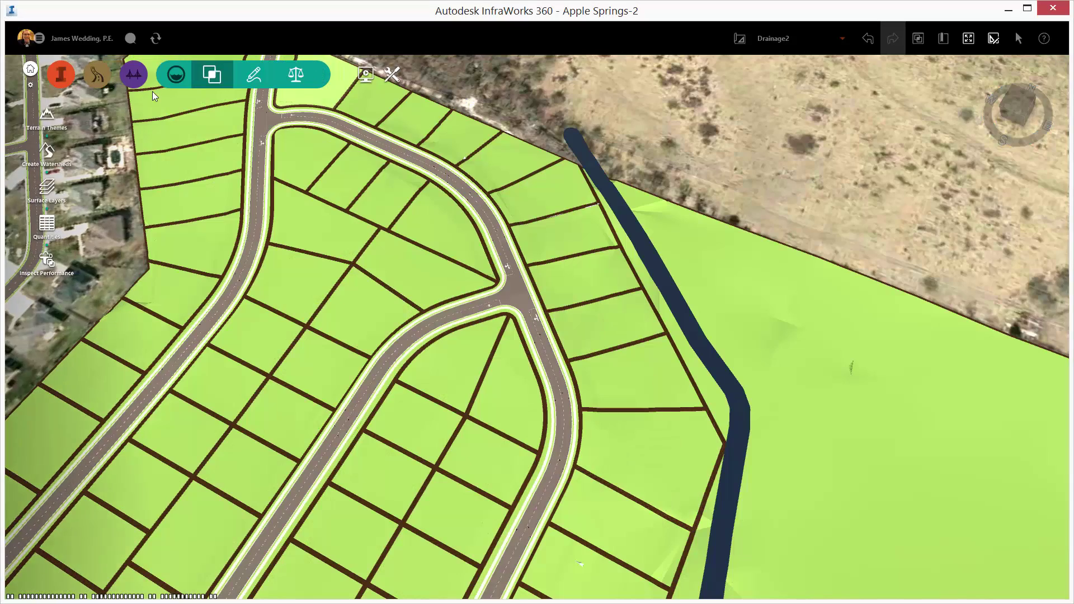
click(48, 150)
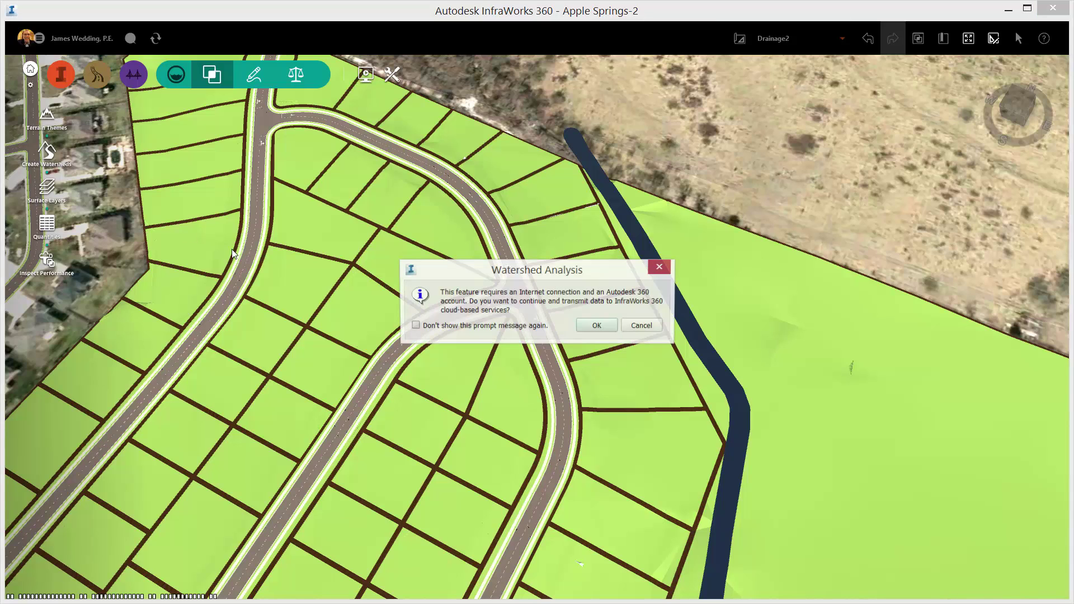
click(597, 326)
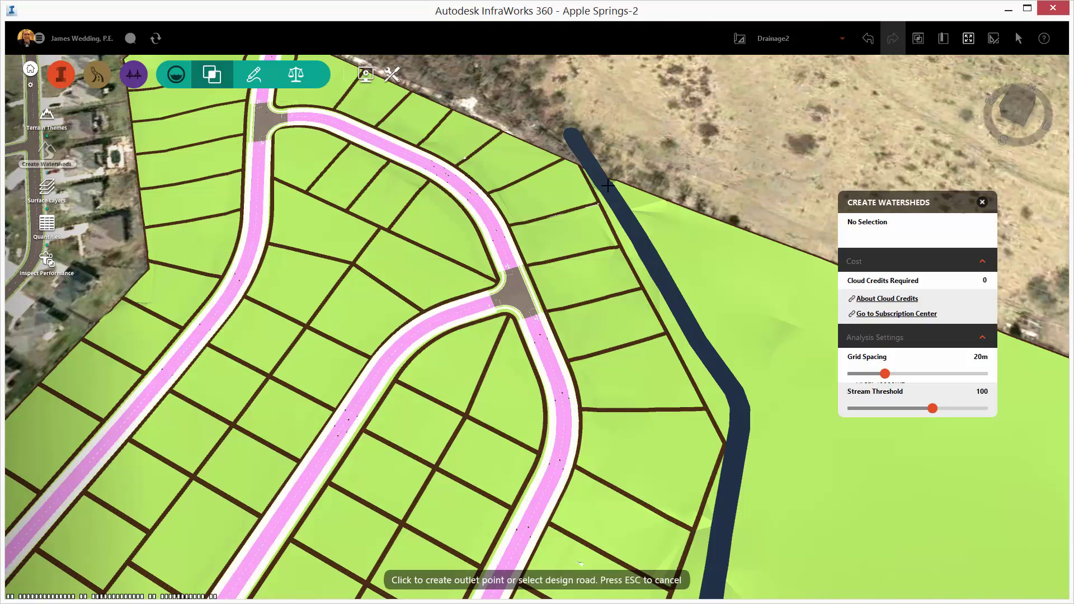
click(593, 168)
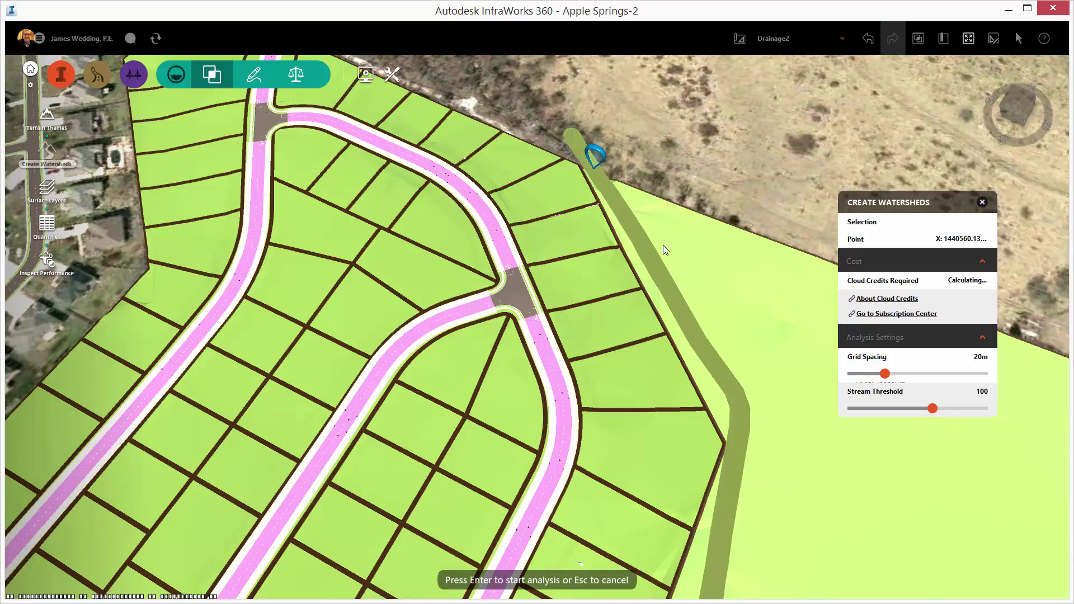
key(Return)
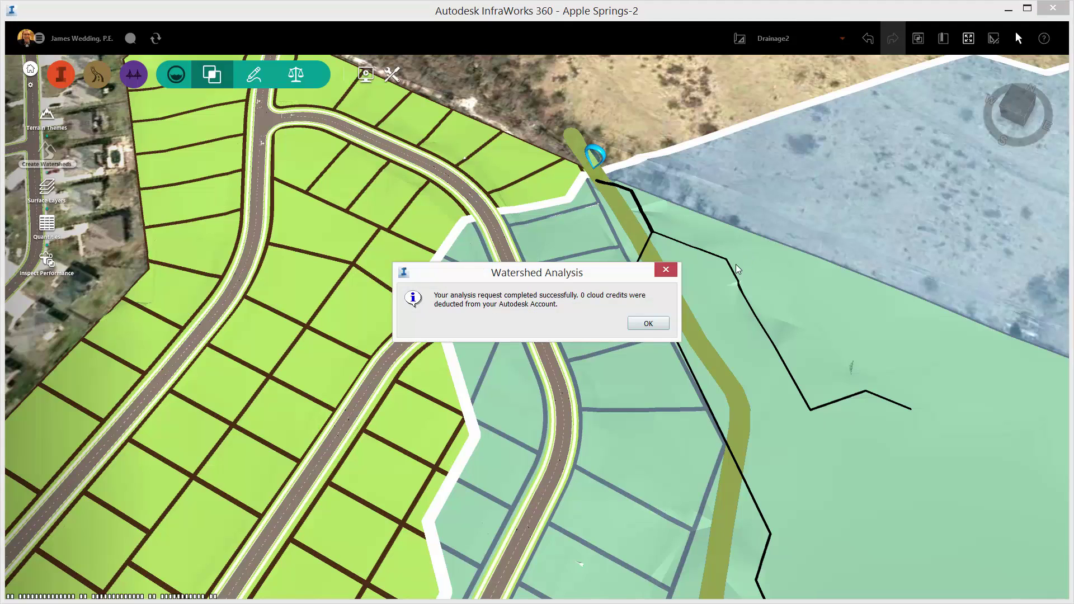
click(647, 324)
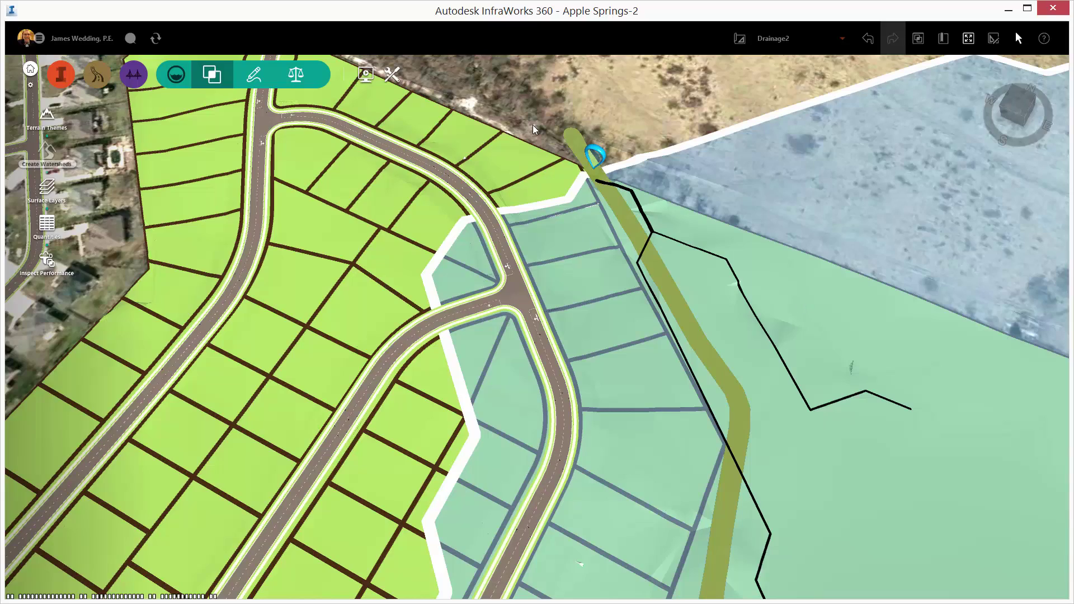
Inspect the new watershed's properties and examine its full extent against the edges of the model
click(648, 150)
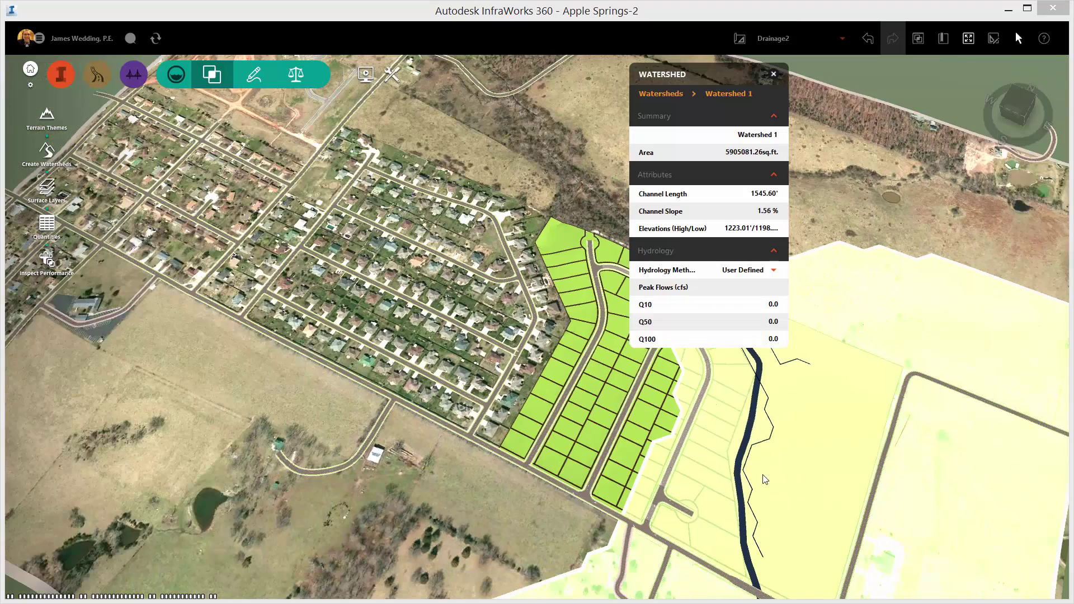
scroll(399, 181, down, 3)
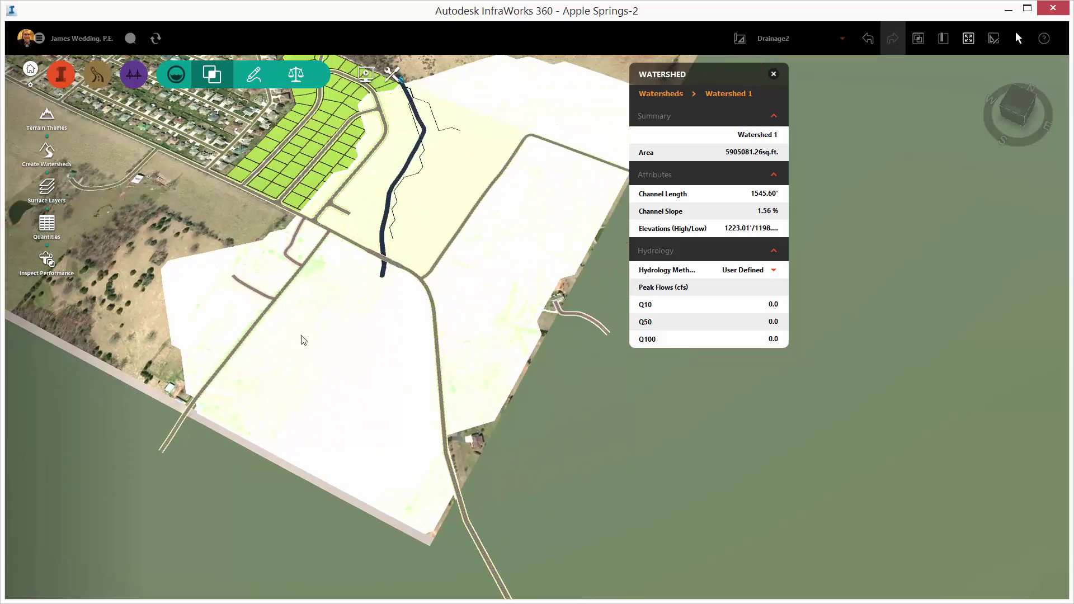
scroll(307, 548, up, 5)
middle_drag(358, 358, 547, 423)
scroll(596, 264, down, 5)
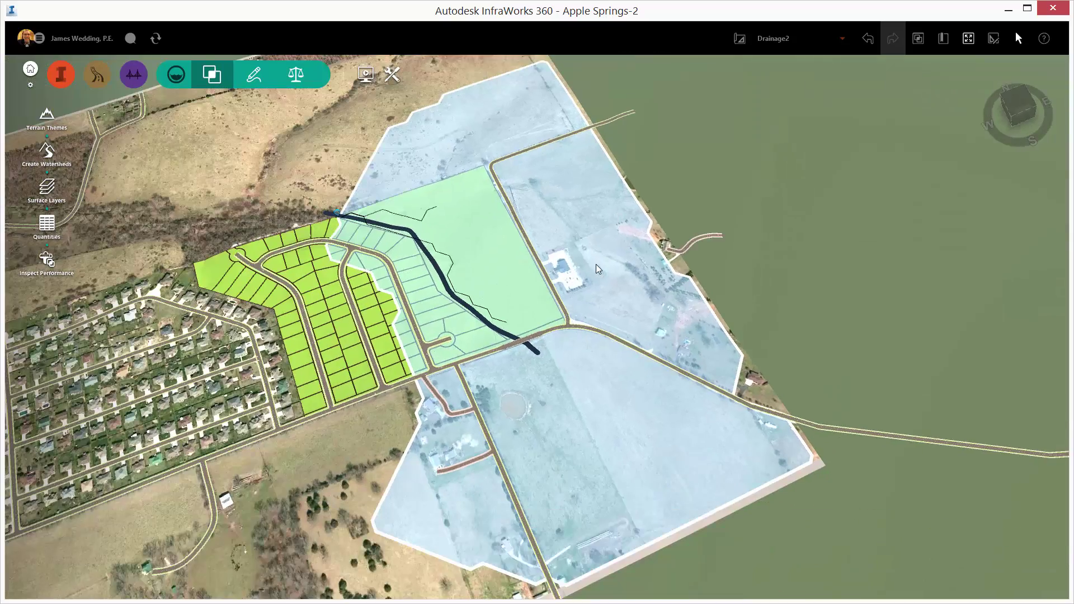
scroll(532, 441, up, 3)
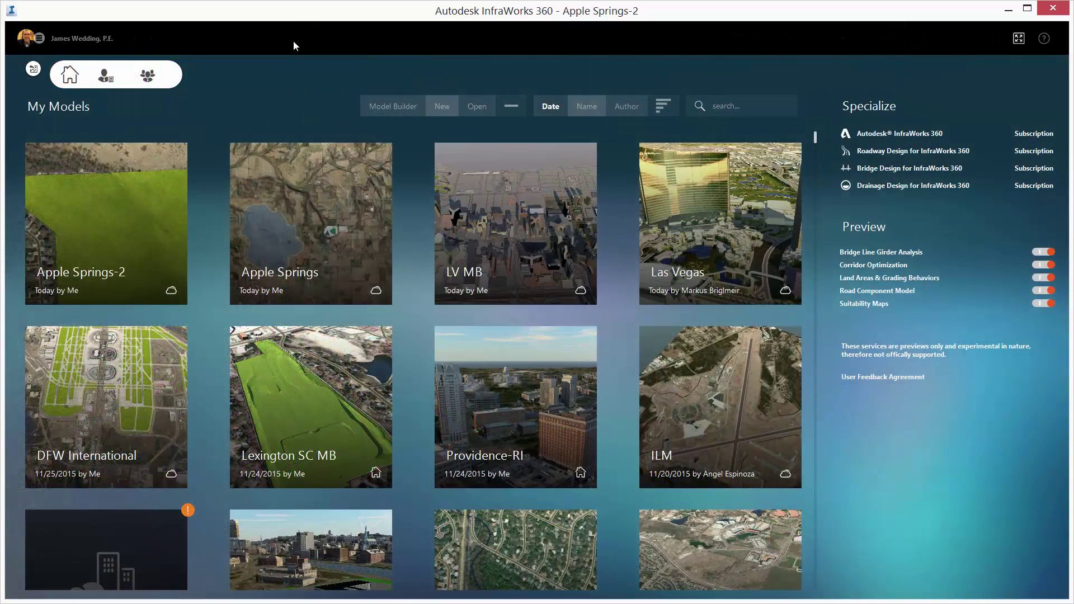
Open the larger Apple Springs model and examine the terrain it covers
mouse_move(333, 213)
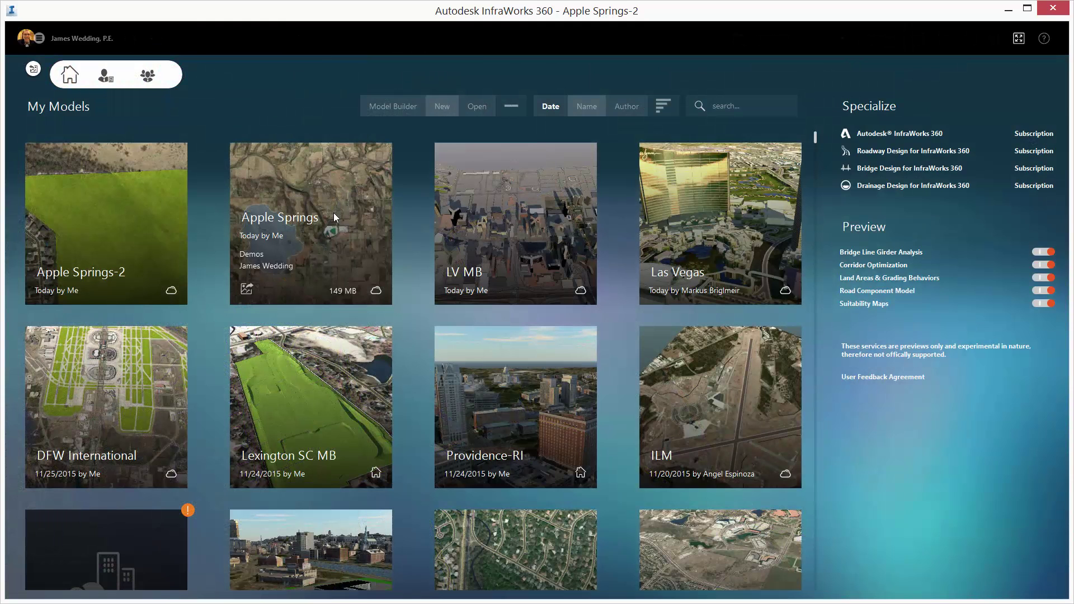
click(333, 212)
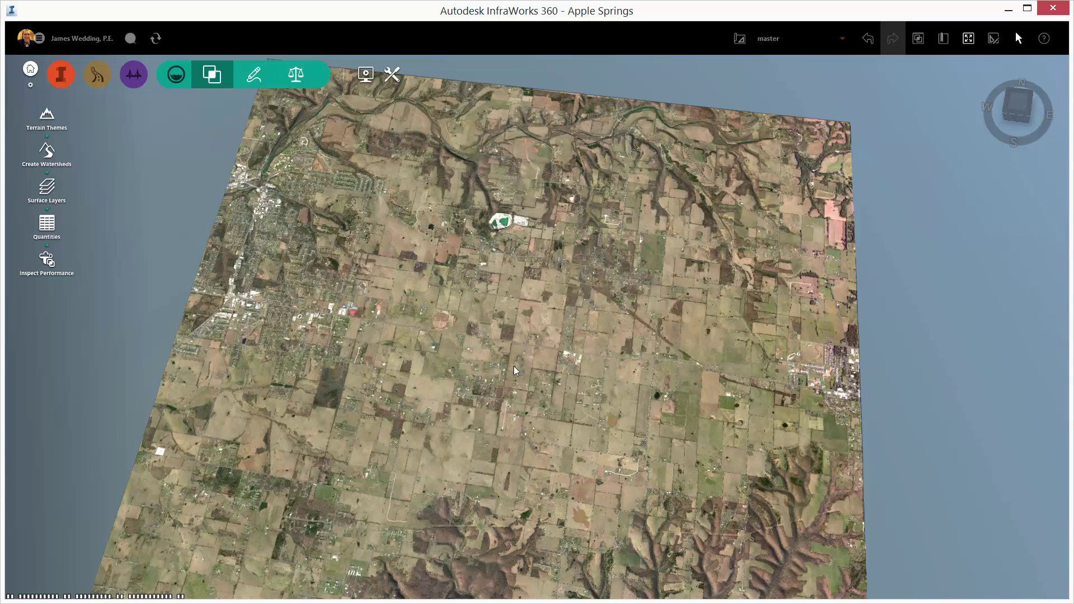
scroll(562, 293, down, 5)
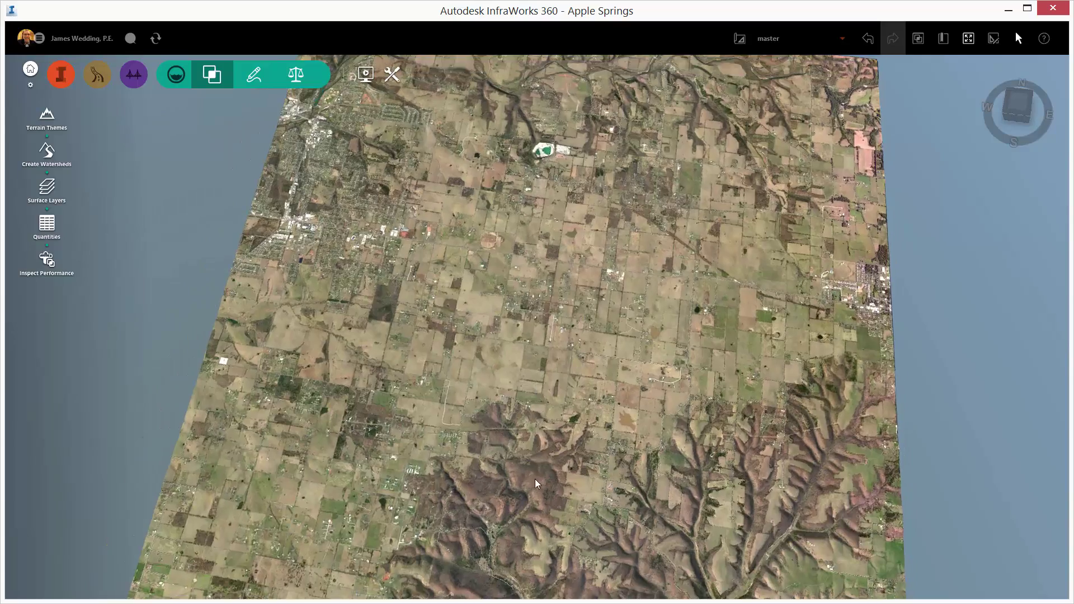
scroll(396, 293, up, 2)
scroll(396, 293, up, 2)
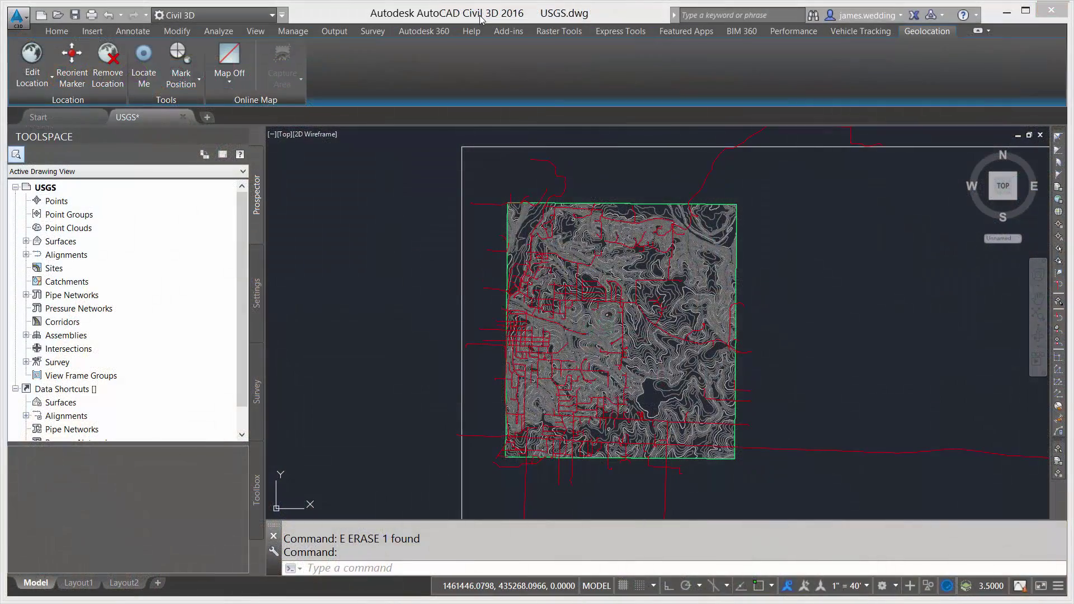
Switch to Civil 3D and export the AIW_Existing_Ground surface of the USGS drawing to LandXML
click(703, 265)
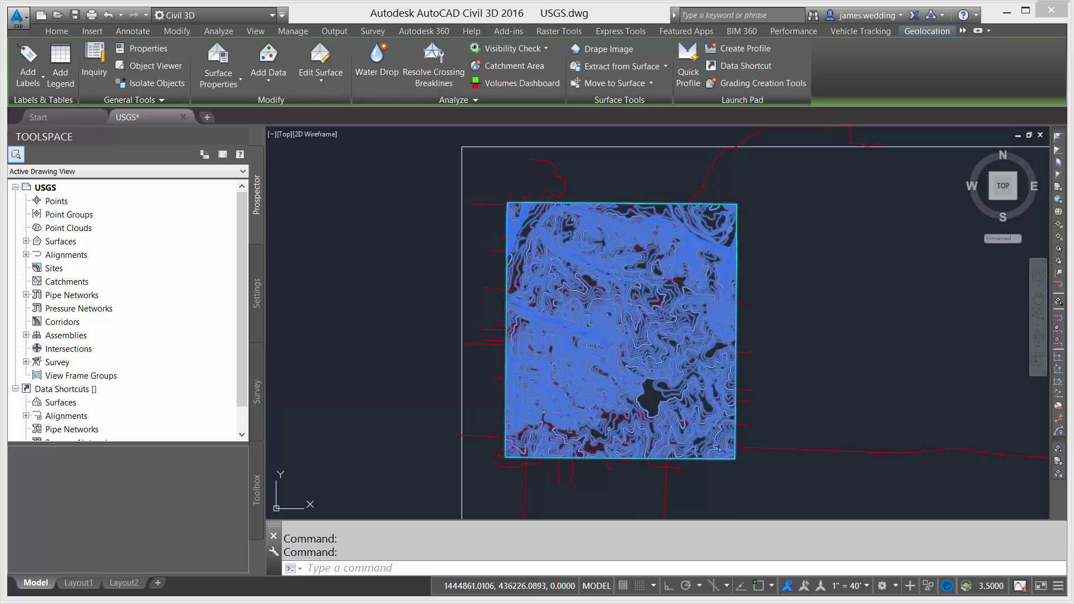
right_click(693, 276)
click(821, 238)
click(815, 217)
click(803, 209)
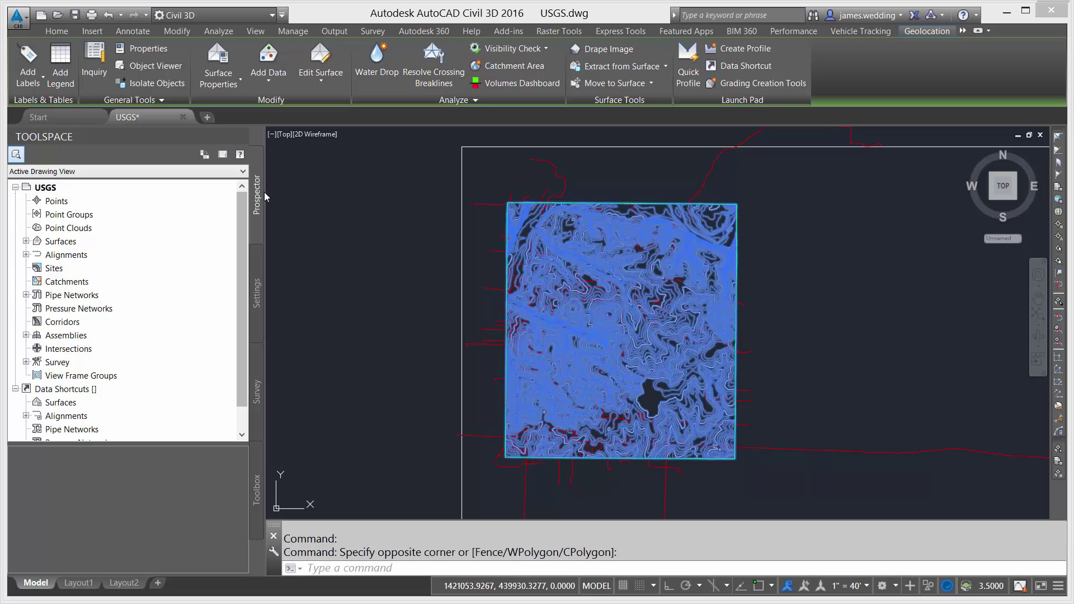
click(25, 241)
right_click(94, 255)
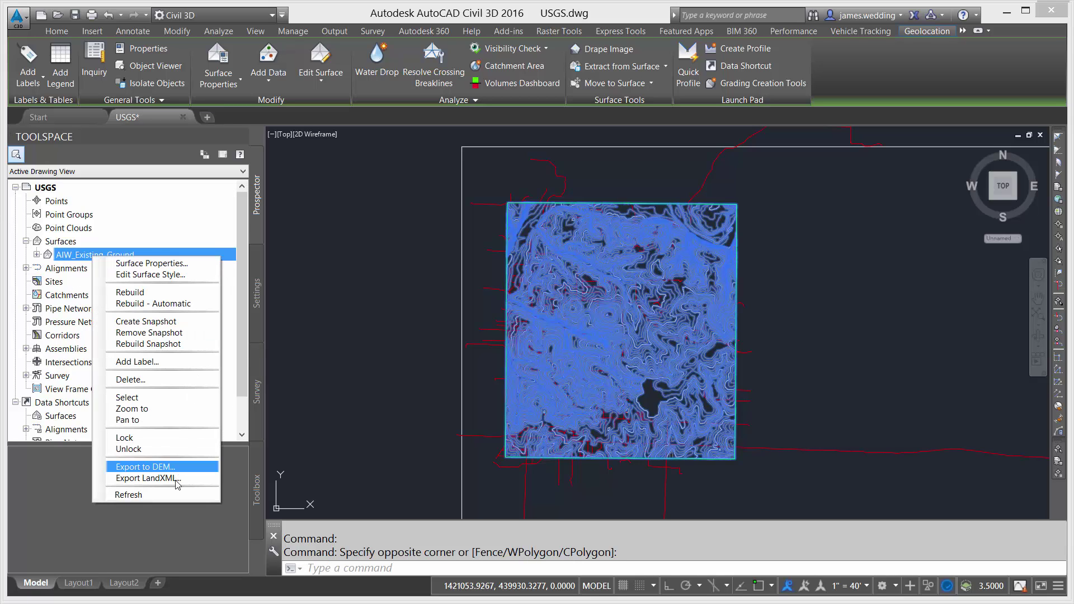
click(147, 478)
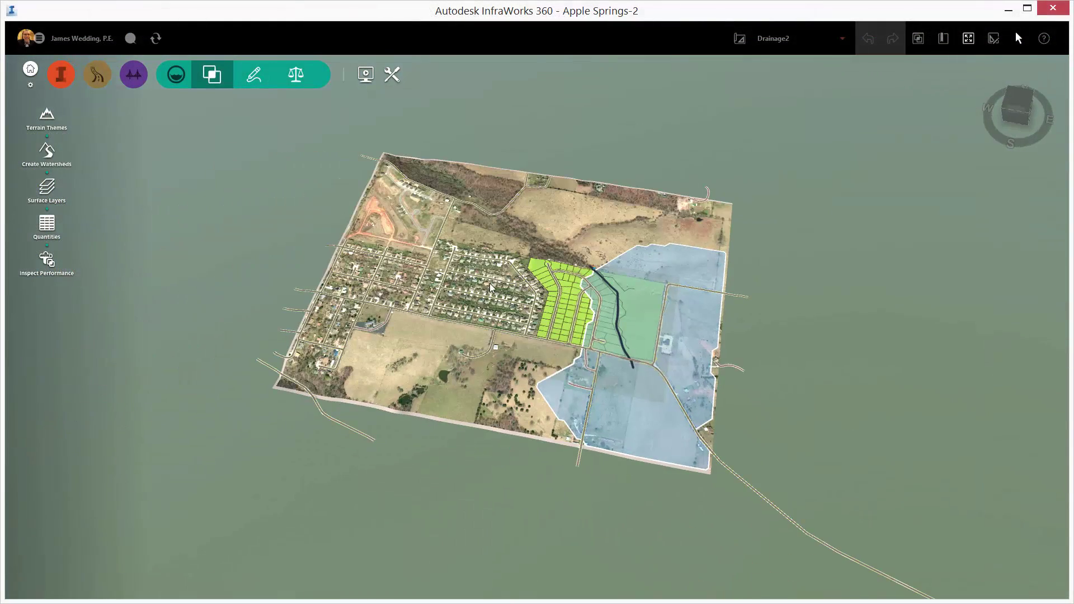
Switch to InfraWorks, open the Apple Springs-2 model properties and bring up the model extent's bounding box for interactive definition
click(393, 80)
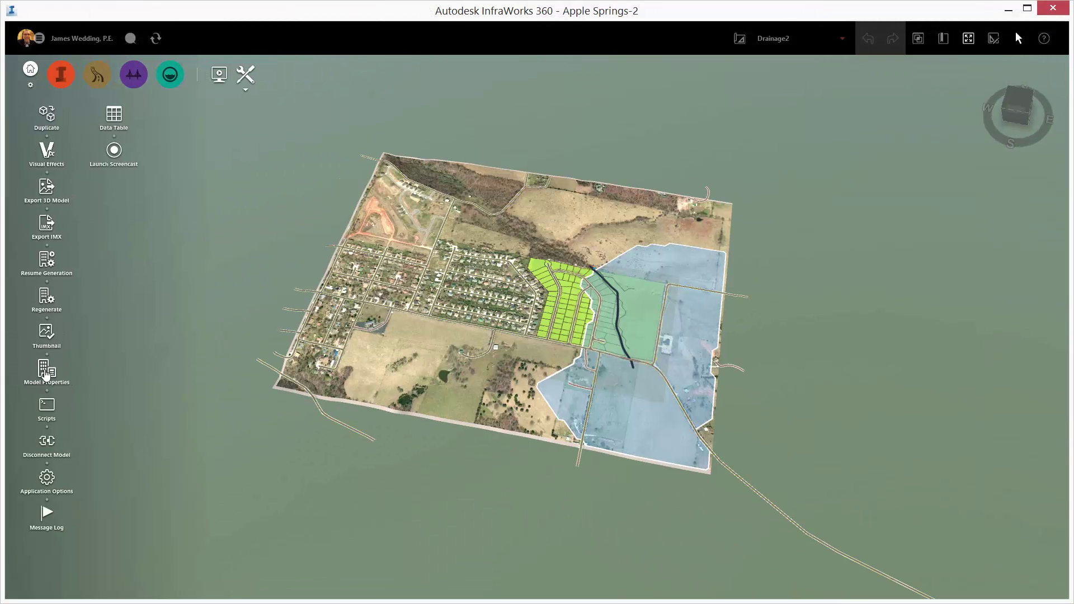
click(46, 371)
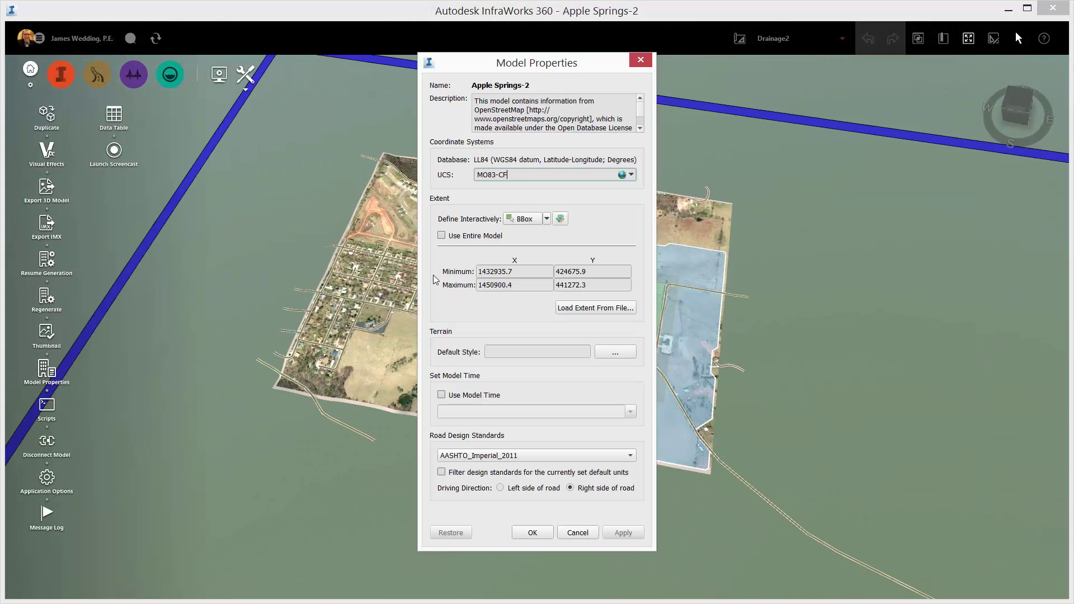
click(561, 219)
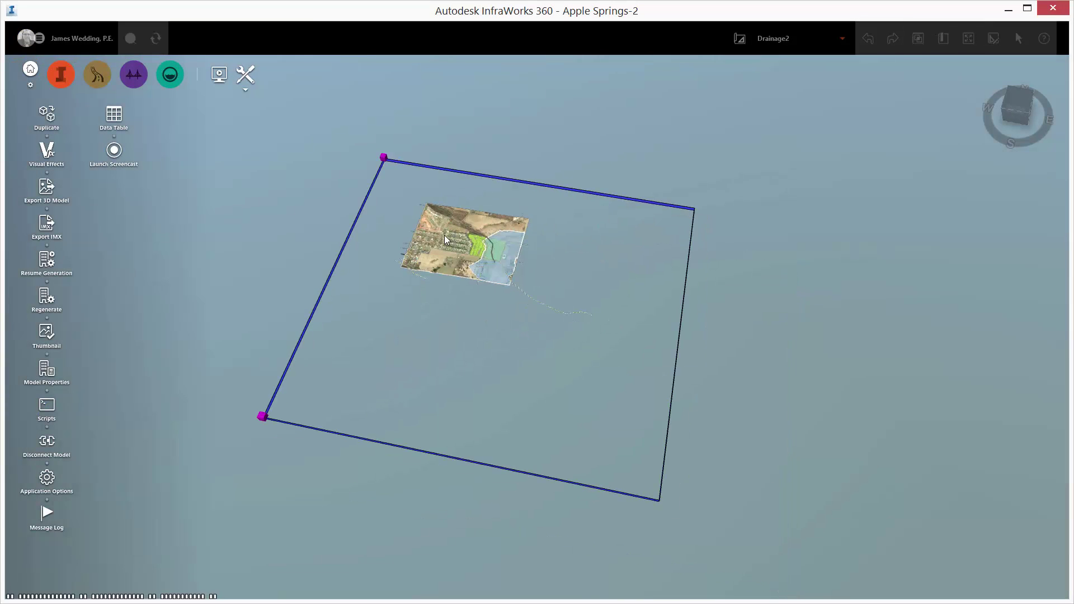
right_click(636, 249)
click(643, 255)
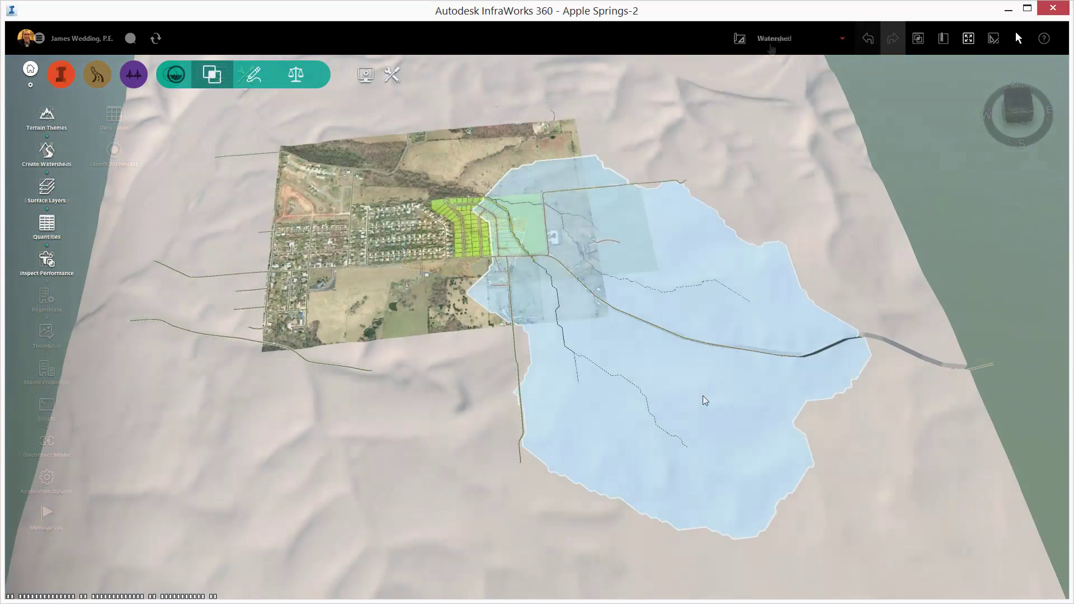
Select the enlarged watershed in the Watershed proposal and make its properties editable
click(702, 395)
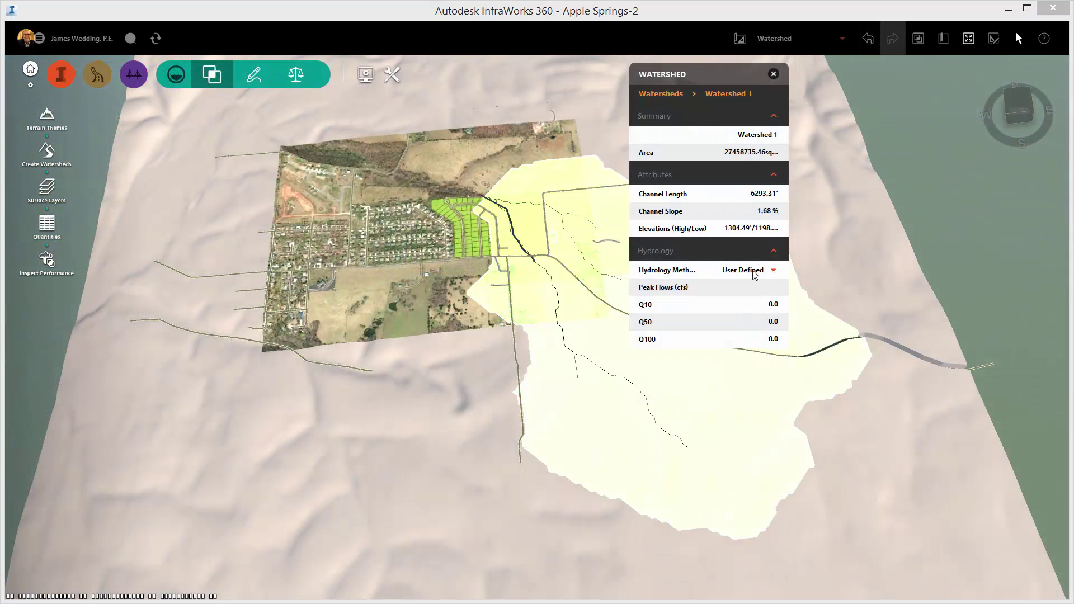
right_click(682, 367)
click(734, 372)
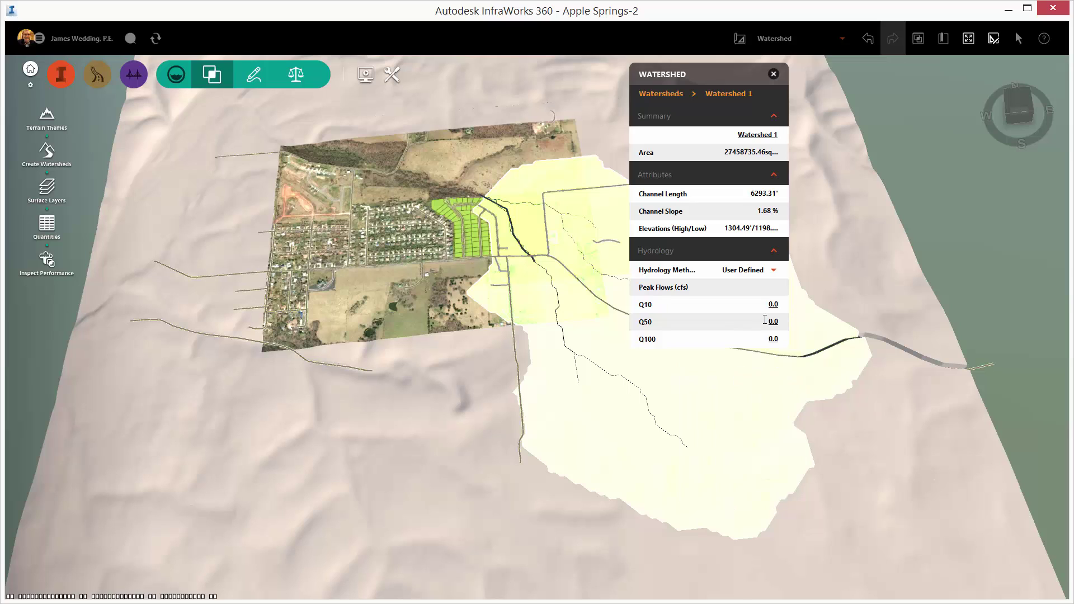
Set the watershed's hydrology method to Rational with a runoff coefficient of 0.7 and a 100-year rainfall intensity of 7.52 in/hr
click(773, 269)
click(750, 308)
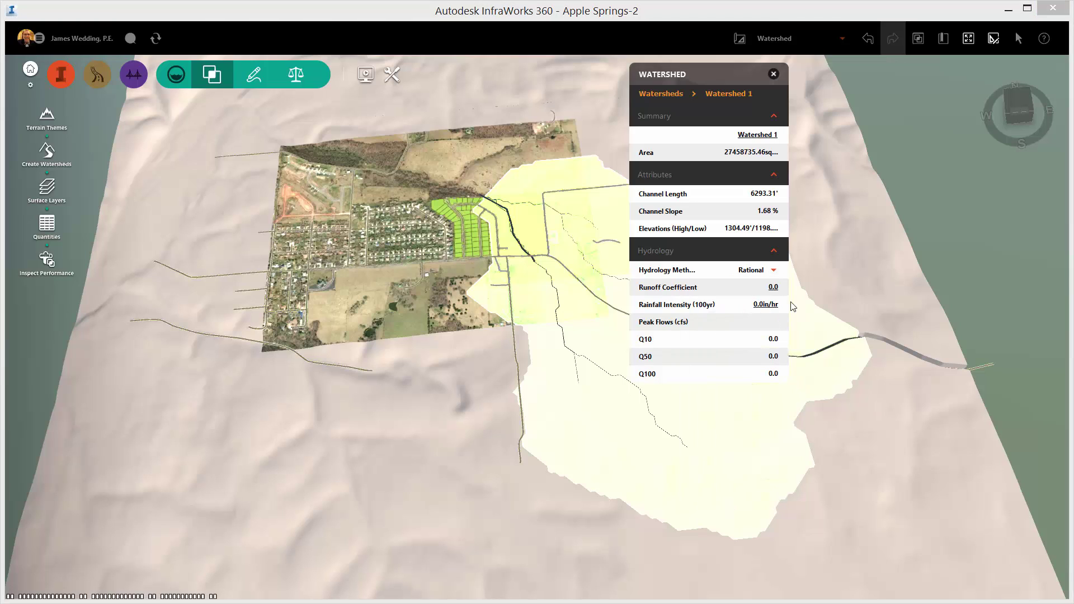
key(Tab)
key(Return)
click(771, 305)
text(1.5)
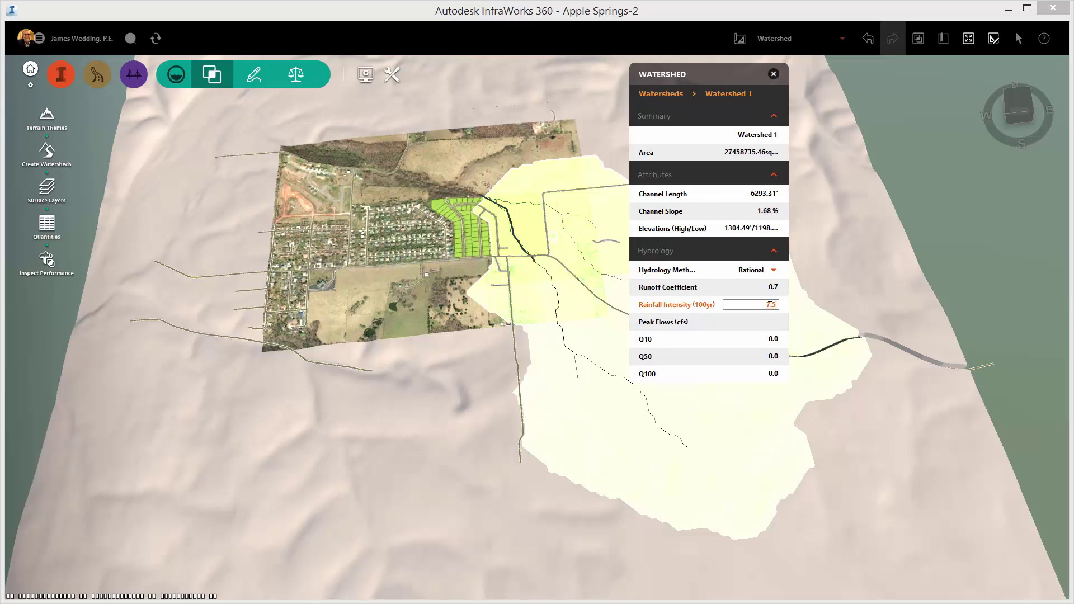
text(2)
key(Return)
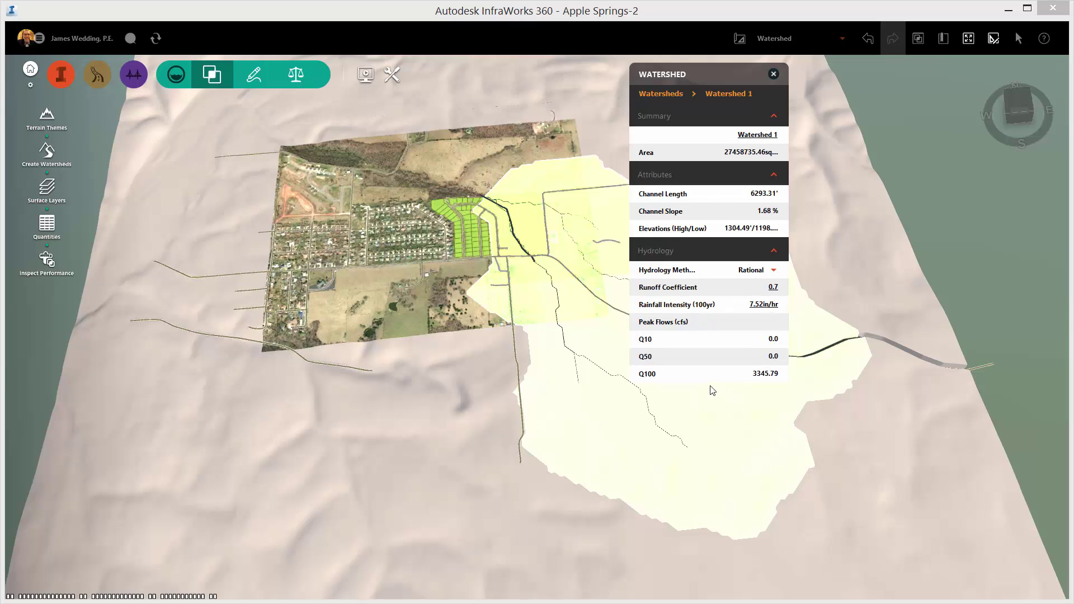
Set Watershed 1's hydrology method to Regression, with Missouri as the state and Region 2 as the region
click(774, 271)
click(704, 331)
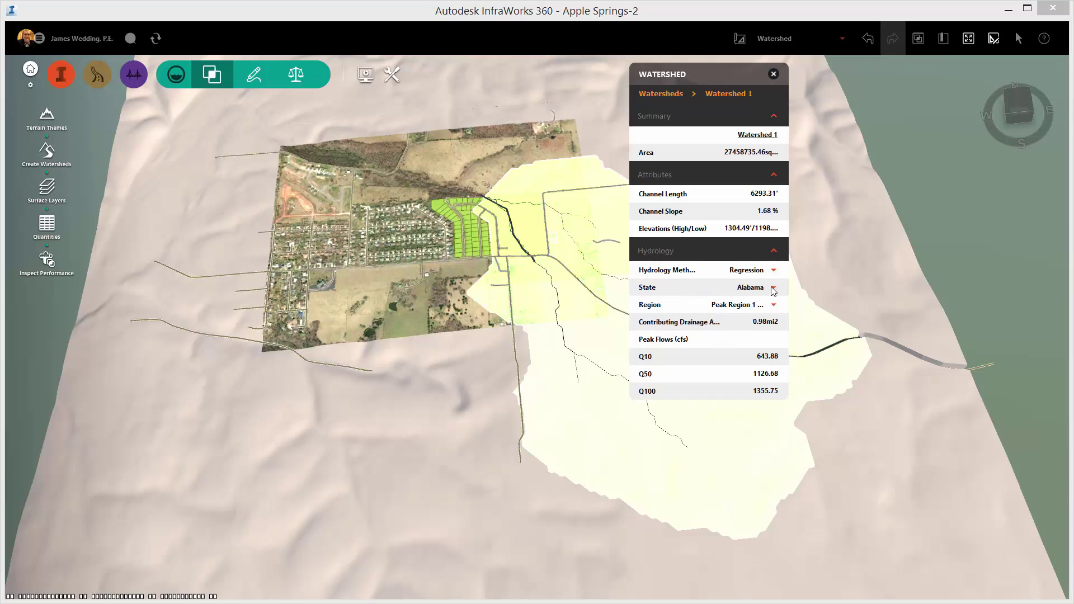
click(774, 288)
scroll(755, 369, down, 8)
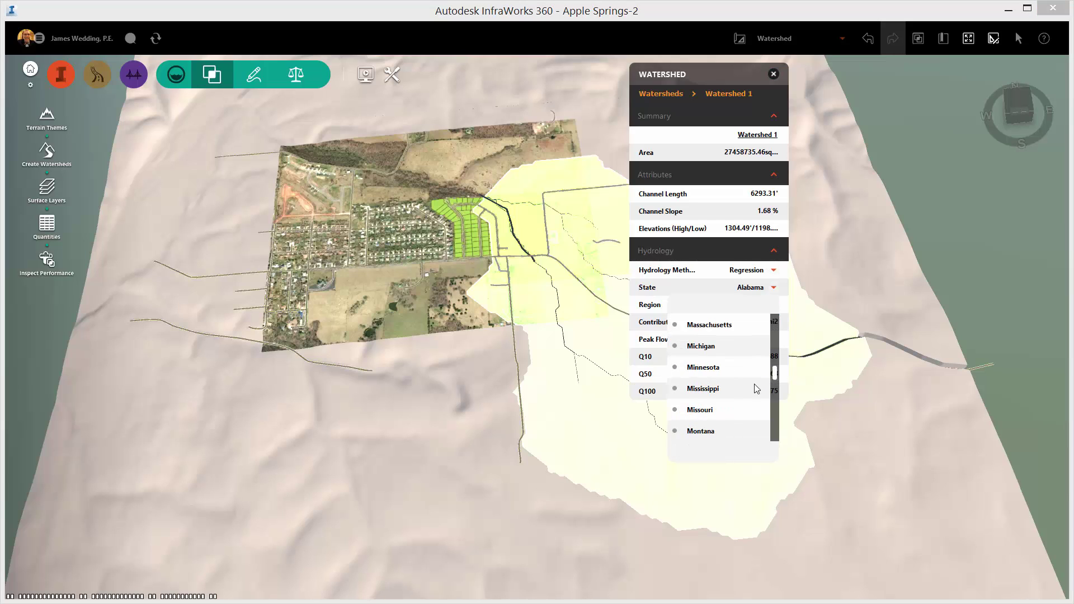
click(720, 403)
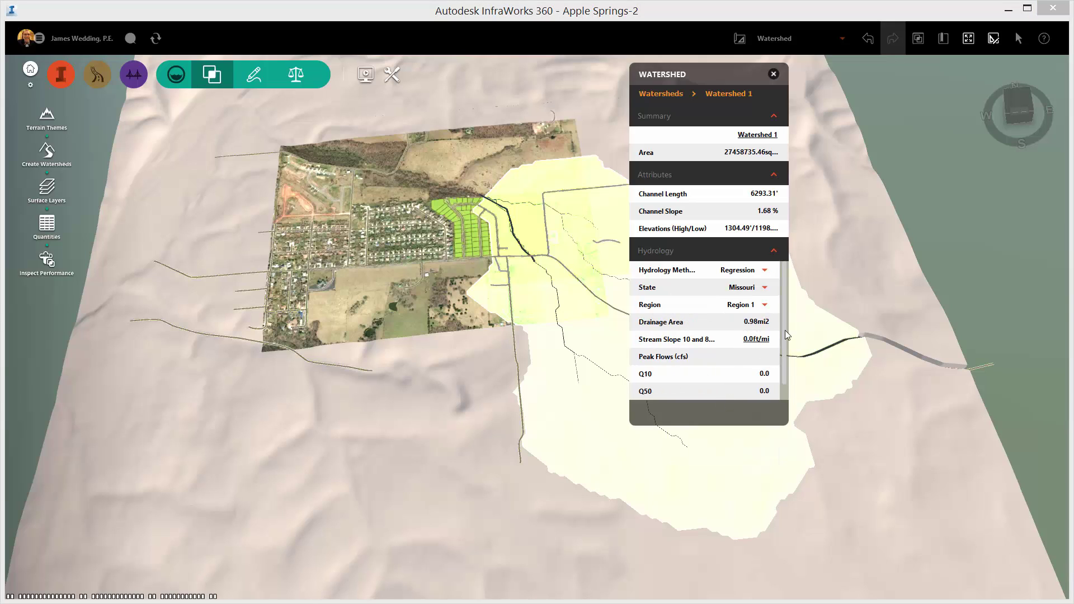
click(765, 305)
click(737, 343)
drag(786, 353, 787, 427)
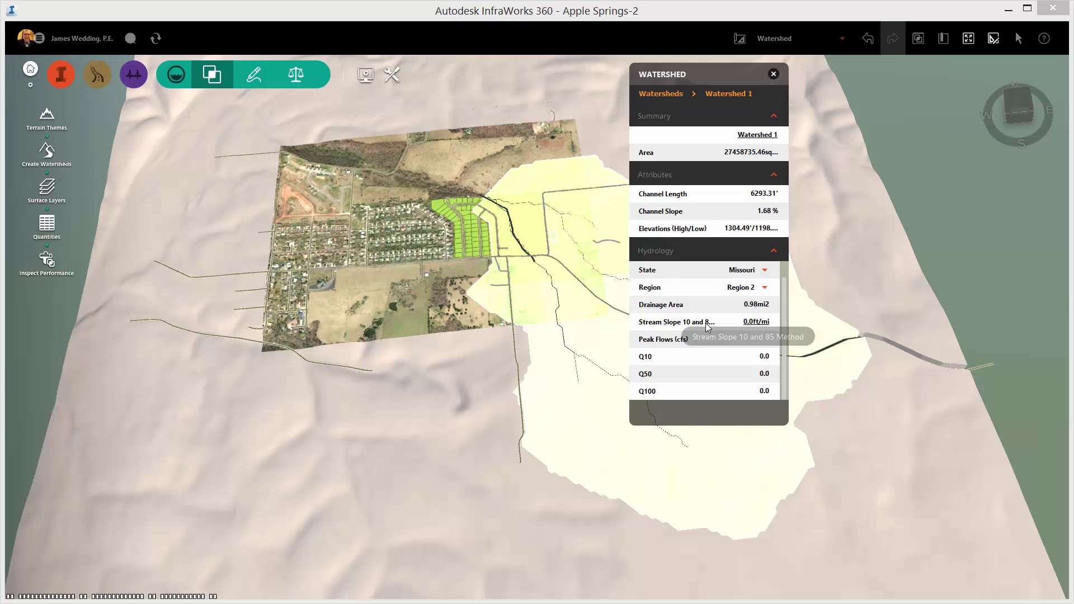
Set Watershed 1's 10 and 85 method stream slope to 75 ft/mi
click(753, 322)
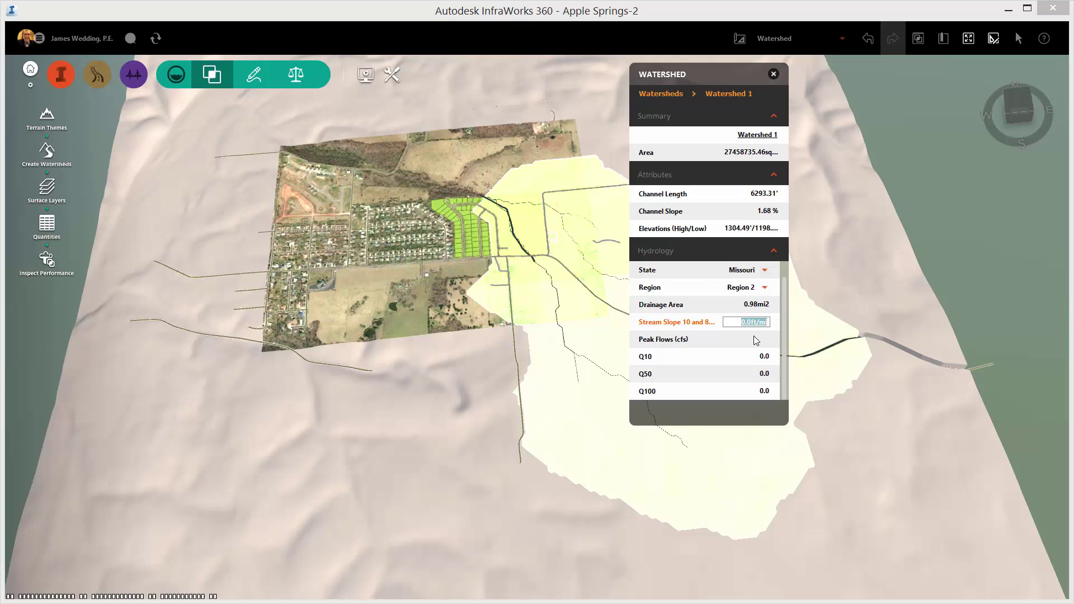
text(7)
key(Return)
click(761, 324)
text(75)
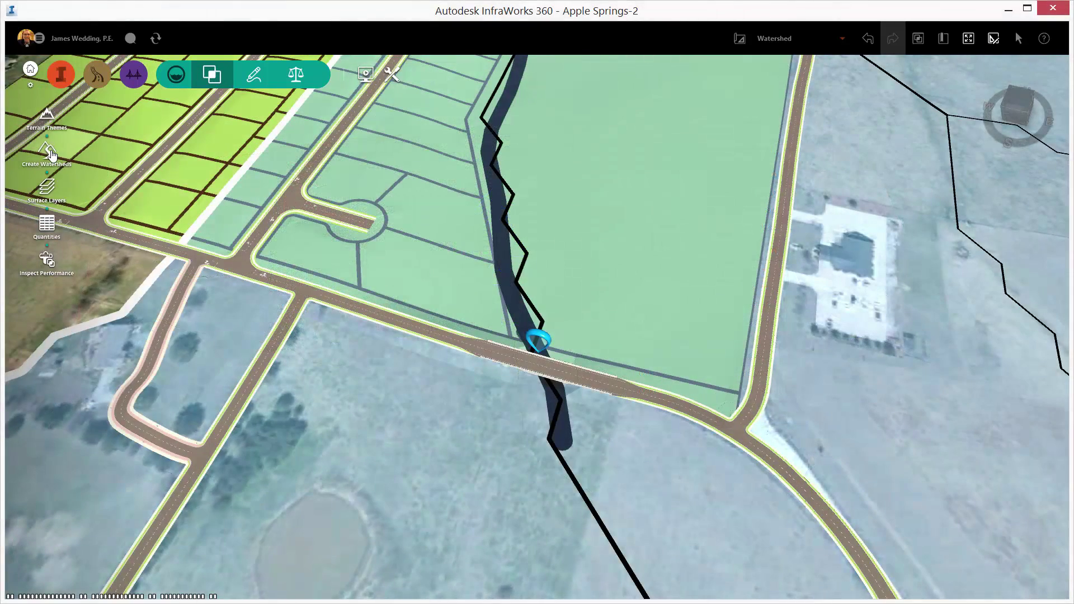
Run the cloud watershed analysis on a stretch of McCracken Road about 401 ft long, spanning the stream crossing
click(52, 155)
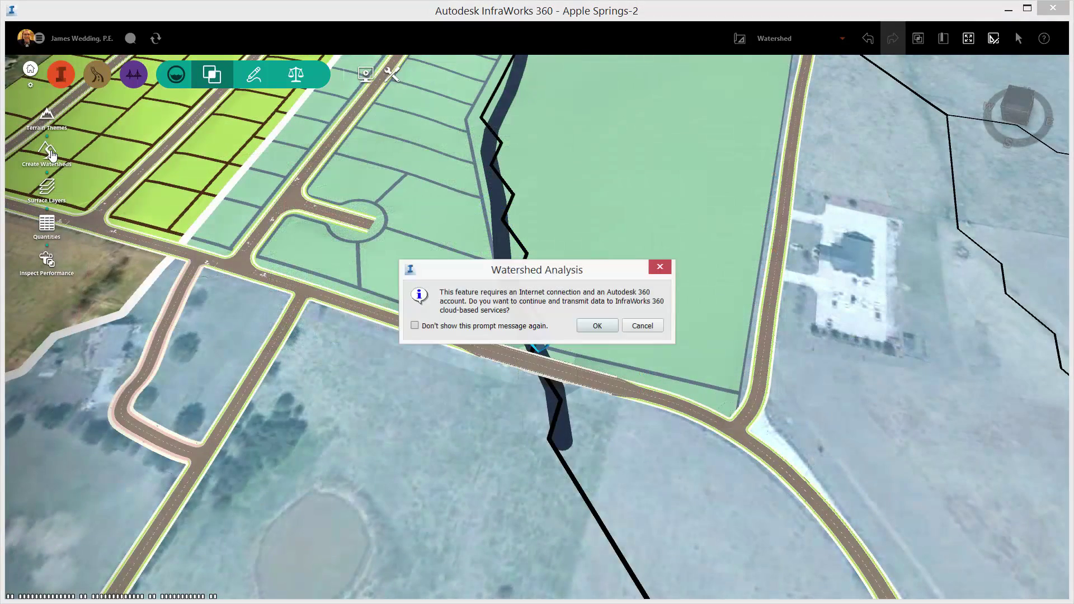
click(603, 329)
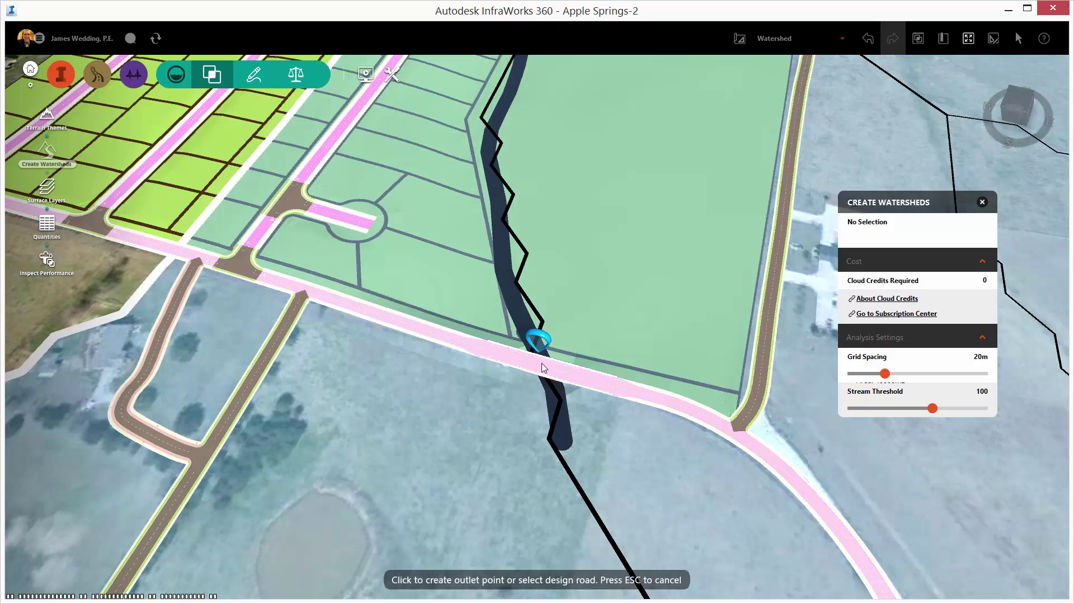
click(542, 364)
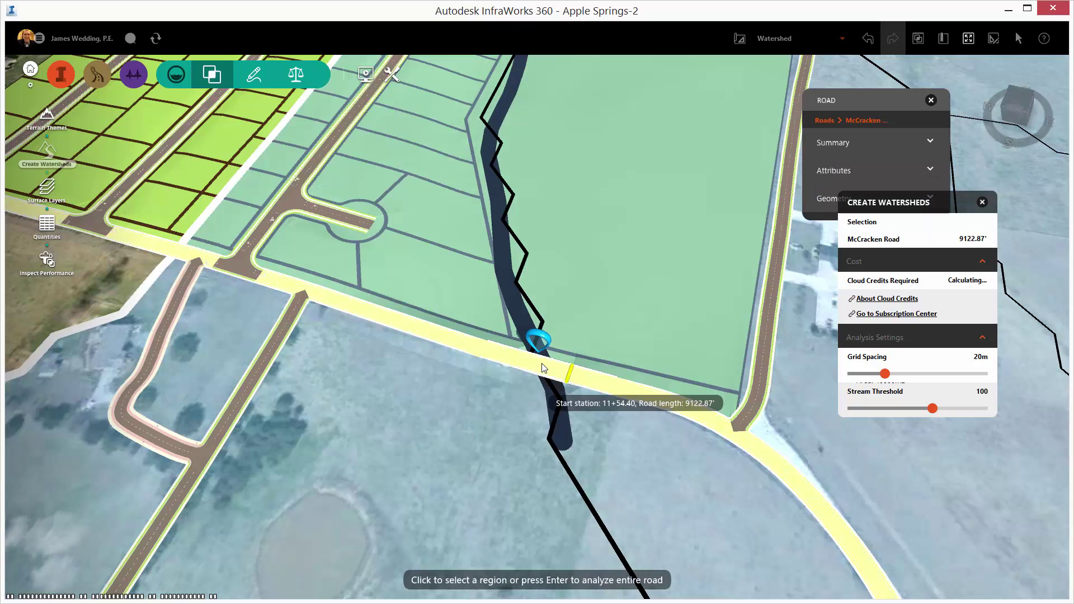
click(409, 330)
click(659, 399)
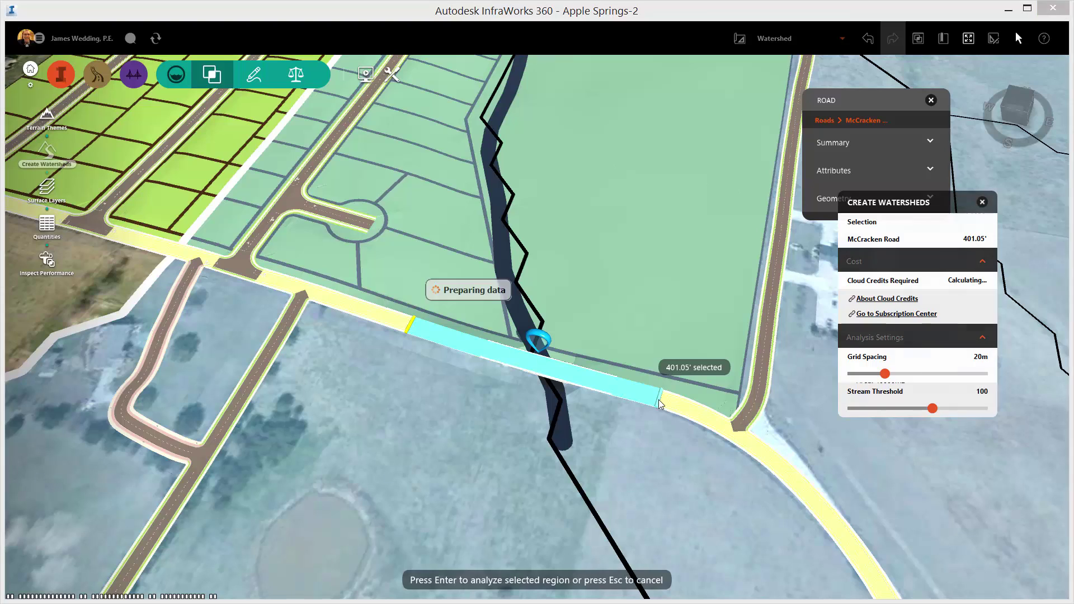
key(Return)
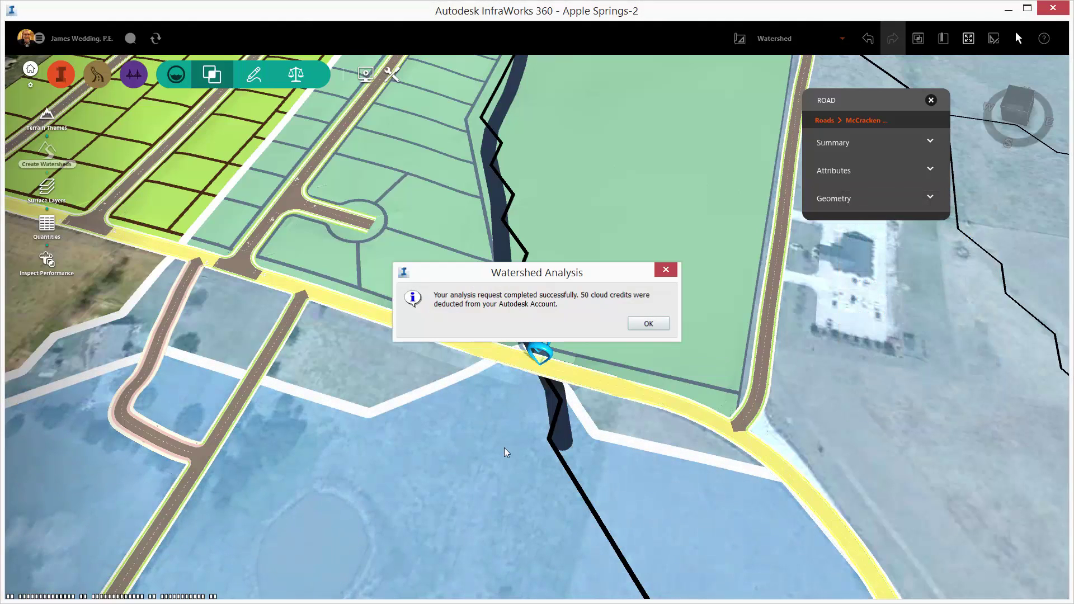
key(Return)
Select the new watershed south of McCracken Road and make its properties editable
click(507, 479)
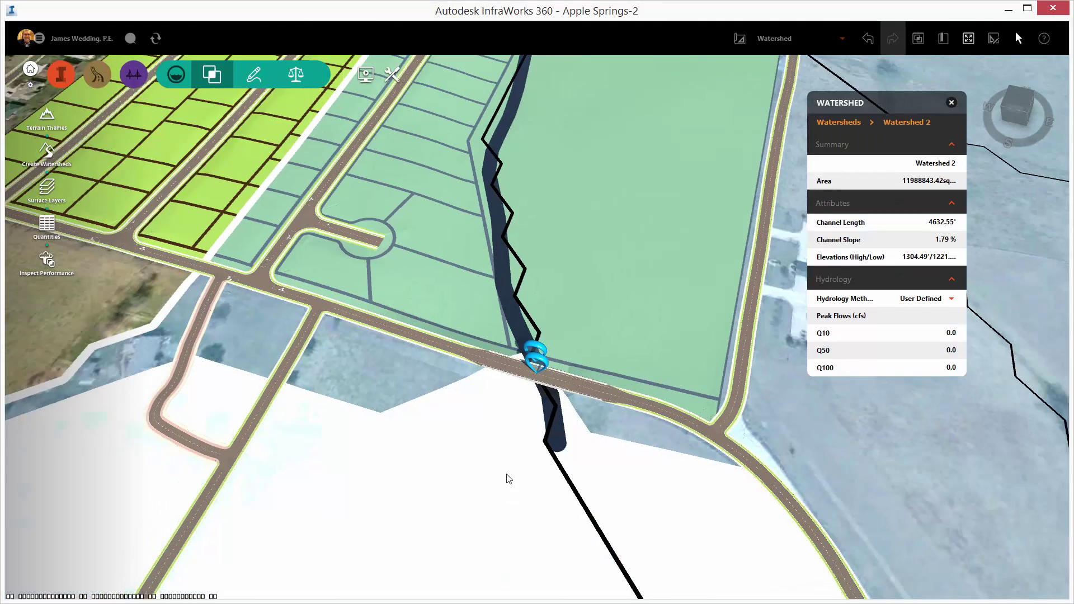
scroll(560, 279, down, 10)
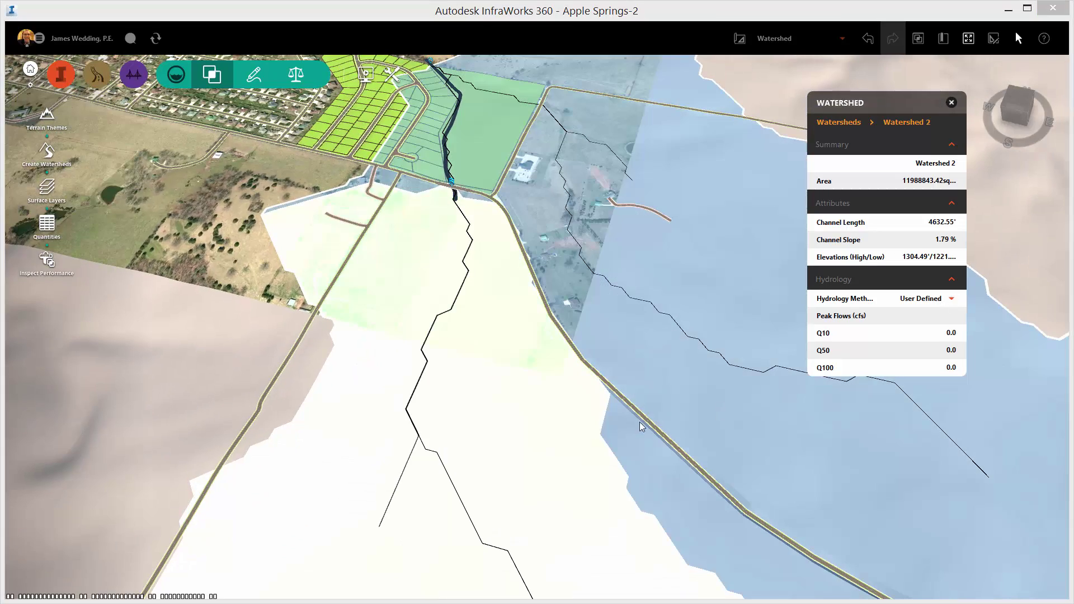
right_click(614, 428)
key(Escape)
Set Watershed 2's hydrology method to Rational with a runoff coefficient of 0.7 and a 100-year rainfall intensity of 7.52 in/hr
click(931, 299)
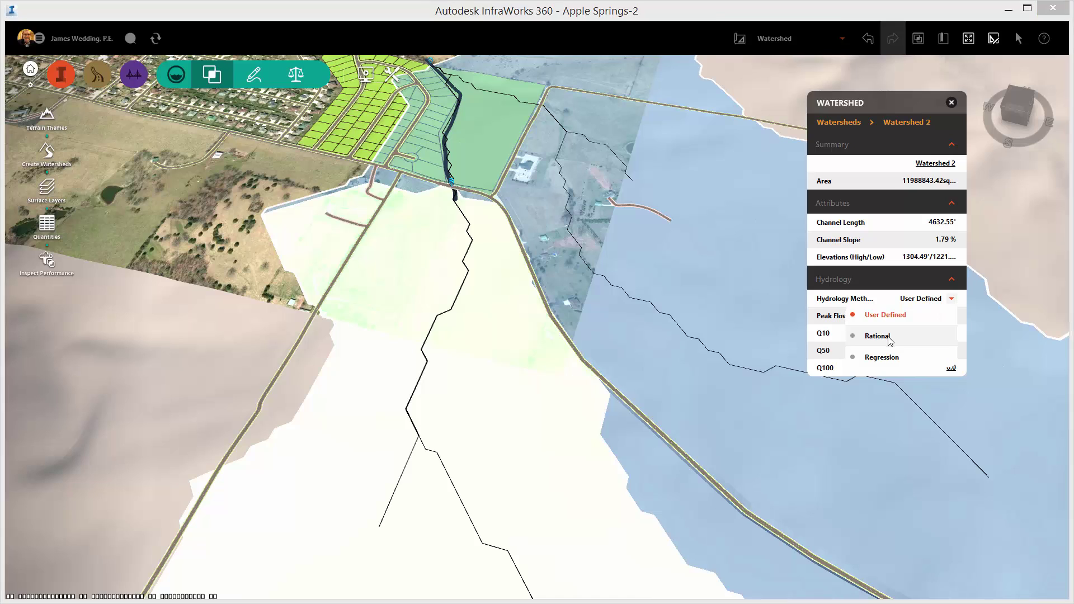
click(877, 336)
click(950, 316)
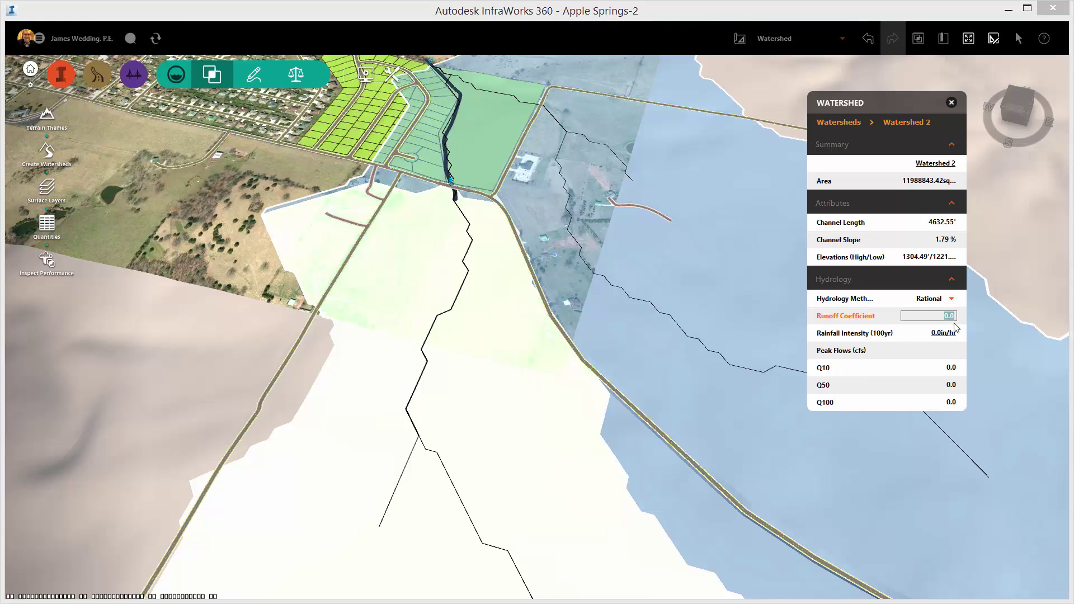
text(0.7)
click(948, 333)
text(7)
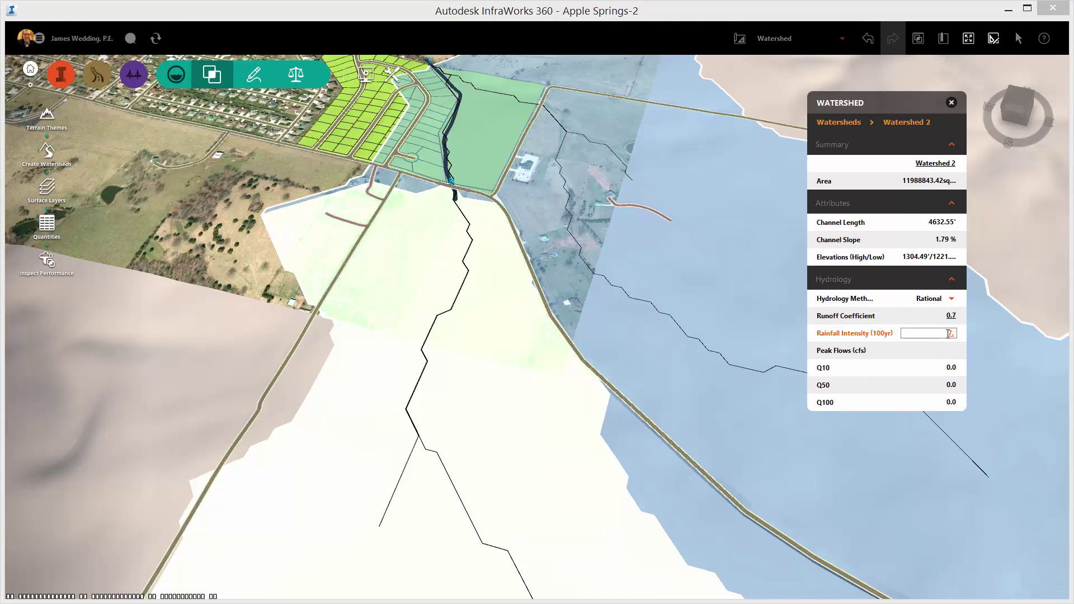
text(.52)
key(Return)
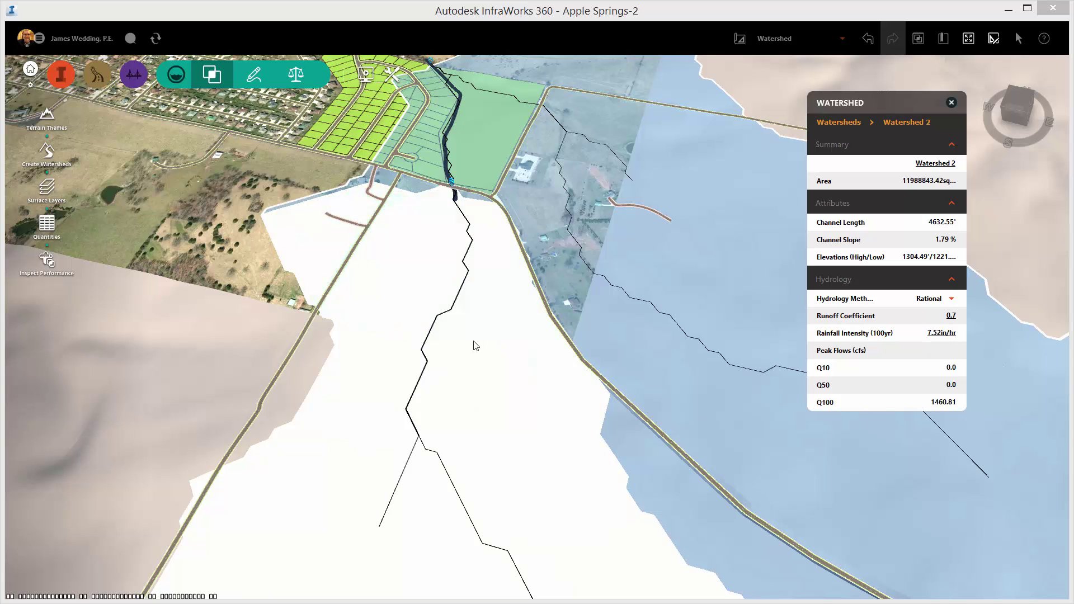
Select McCracken Road for editing and add a culvert where the stream crosses it
middle_drag(395, 320, 497, 381)
scroll(497, 380, up, 10)
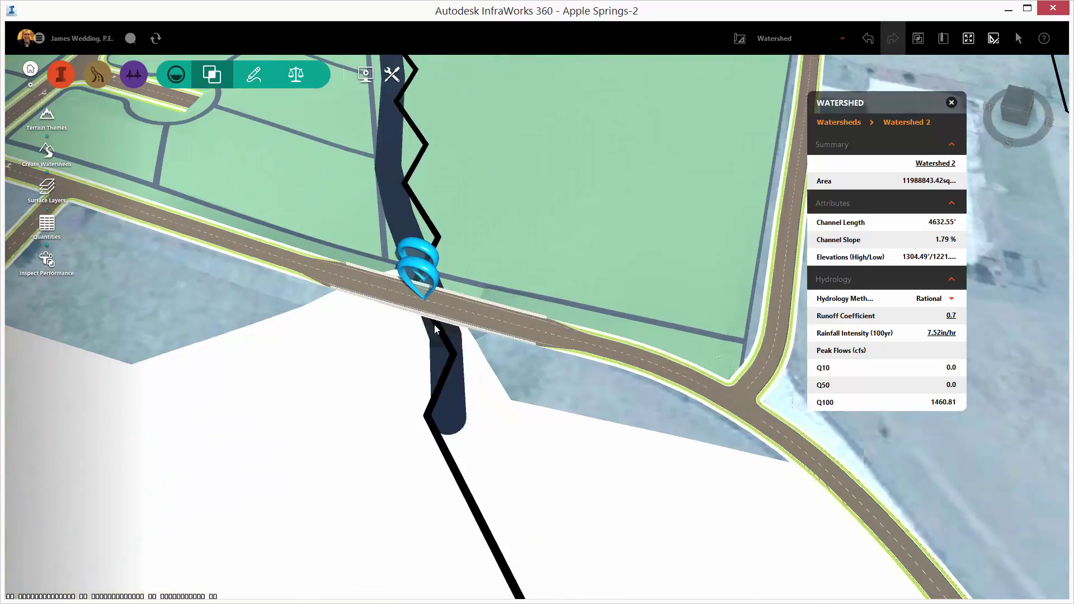
click(425, 292)
right_click(423, 307)
click(447, 312)
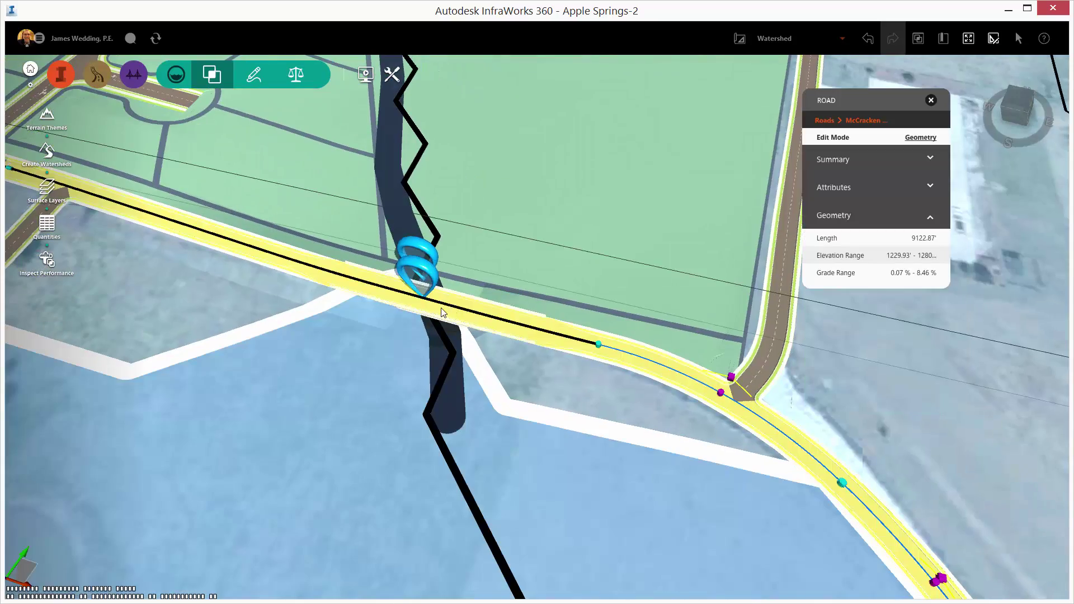
right_click(442, 309)
click(481, 441)
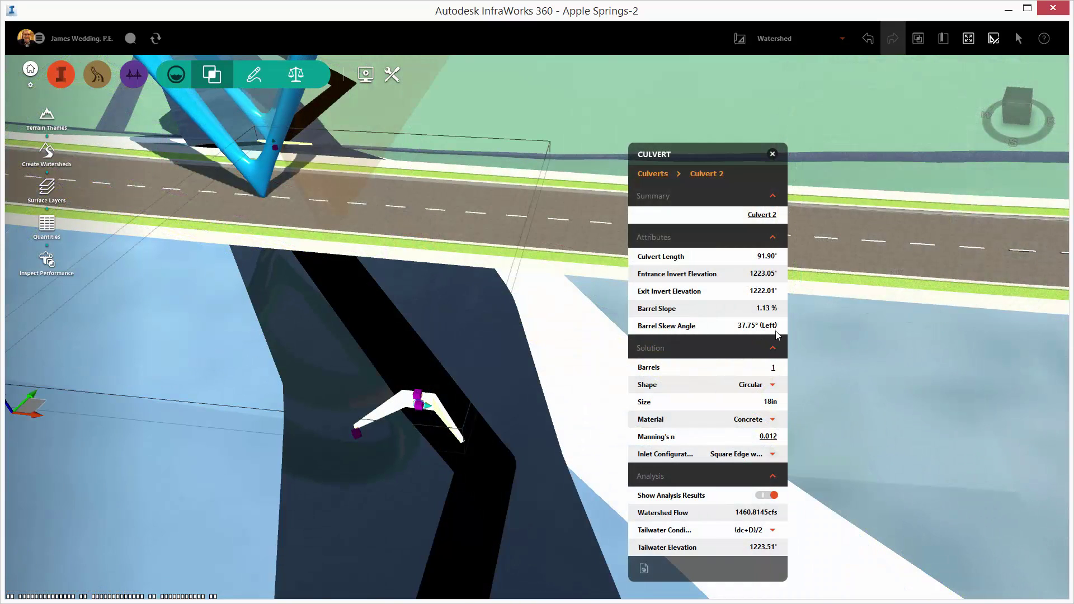
Show the new culvert's analysis results above the road crossing and set its number of barrels to 3
middle_drag(540, 427, 431, 403)
right_click(418, 386)
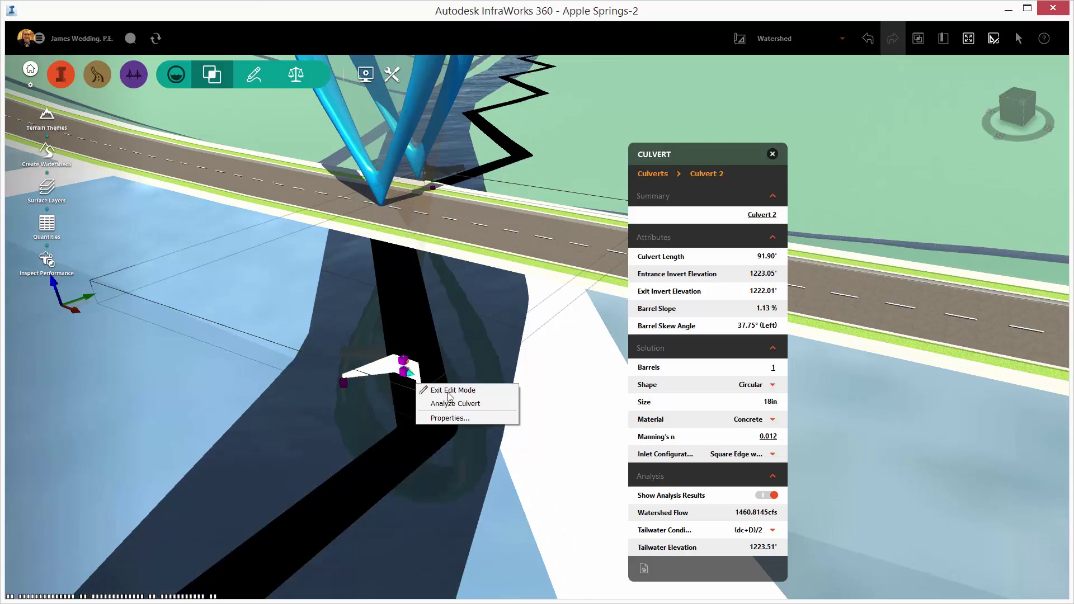
click(448, 392)
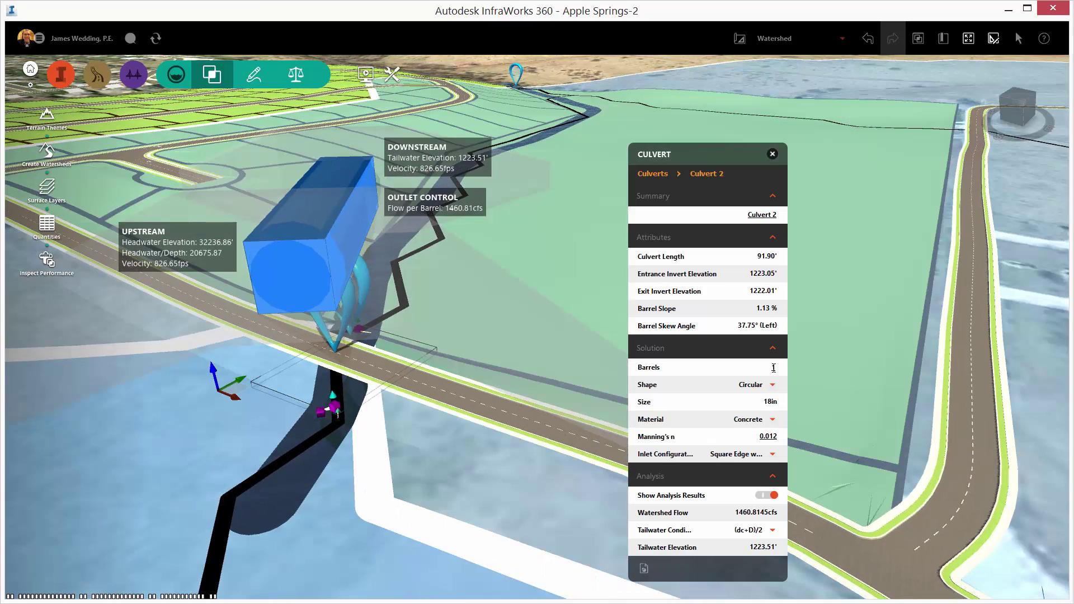
click(774, 368)
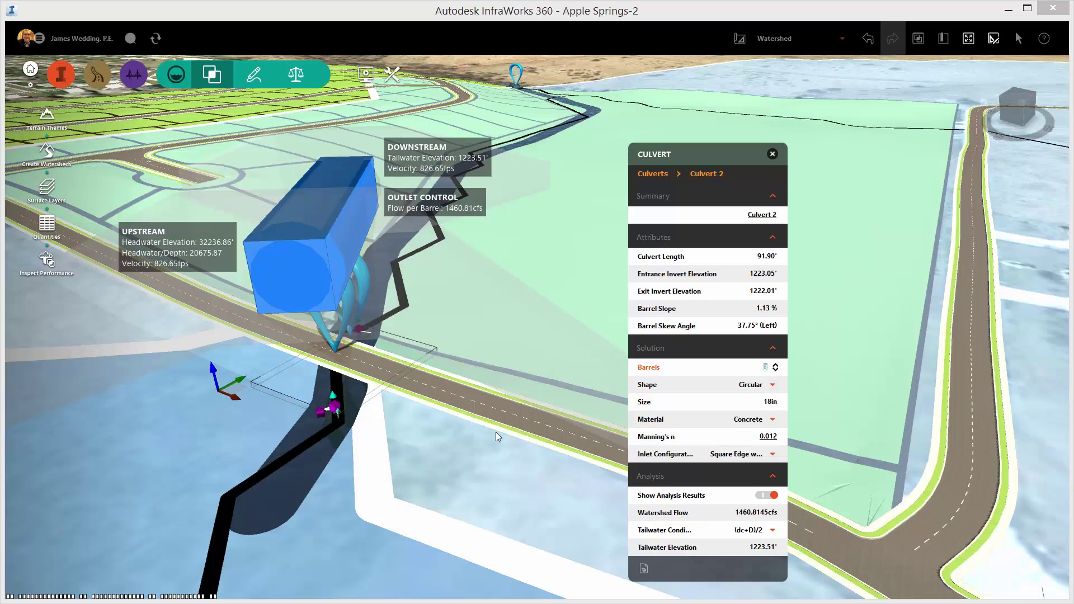
click(746, 389)
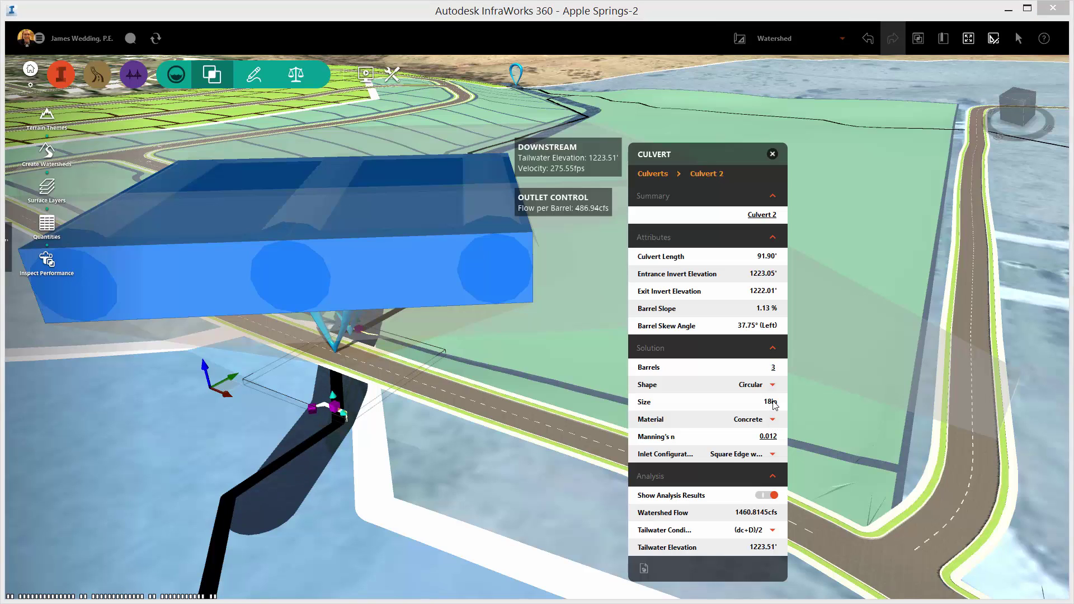
Enlarge the culvert's circular barrels to 42 in at the headwall
drag(570, 369, 385, 382)
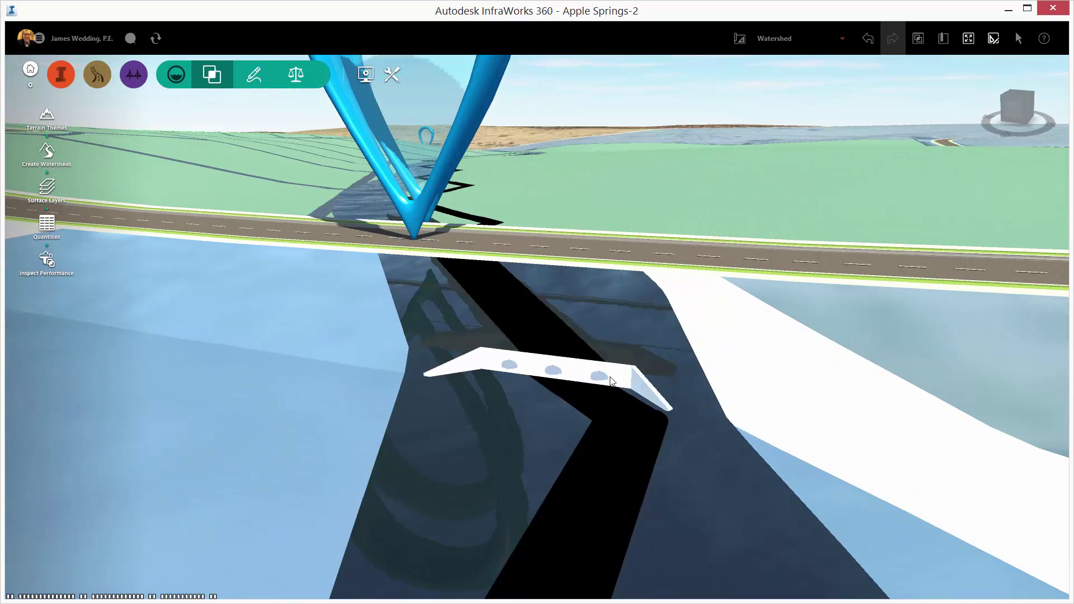
click(603, 380)
drag(604, 381, 617, 379)
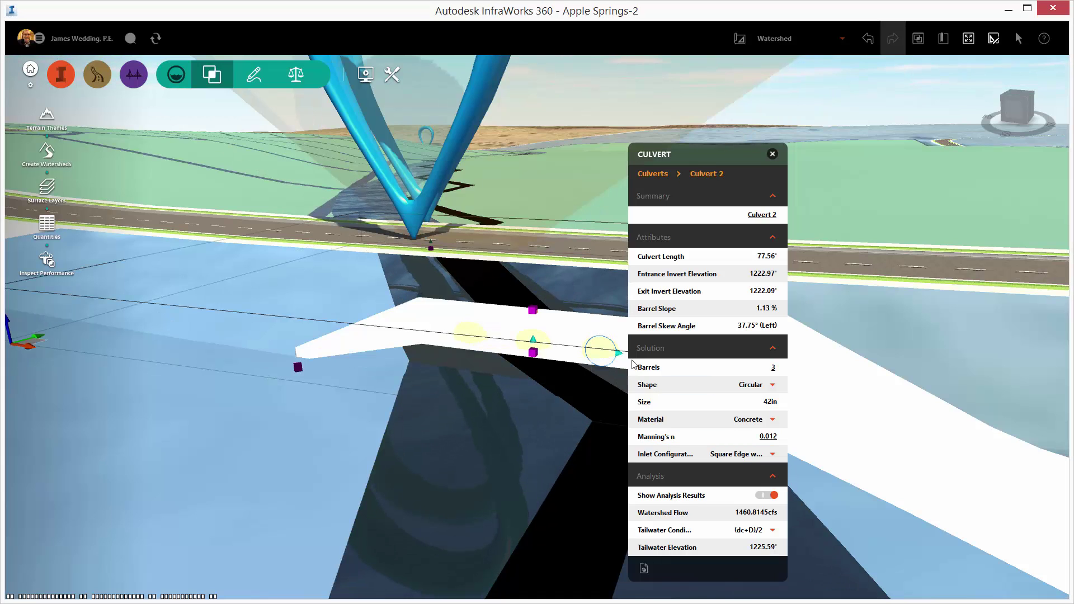
drag(694, 159, 800, 162)
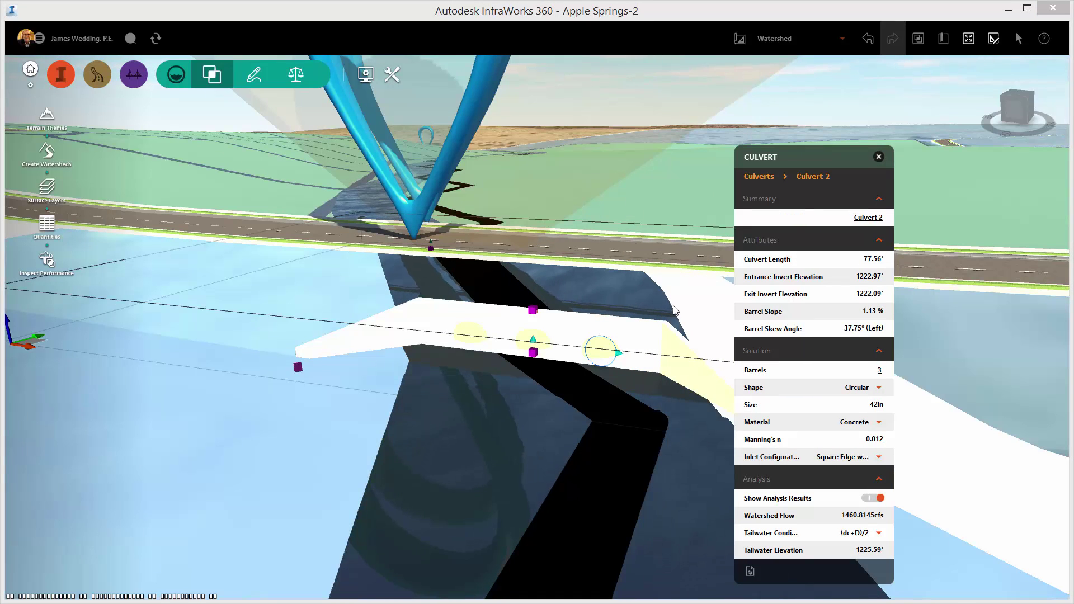
key(Escape)
Reselect the culvert under McCracken Road and resize its circular barrels to 72 in
scroll(623, 425, down, 5)
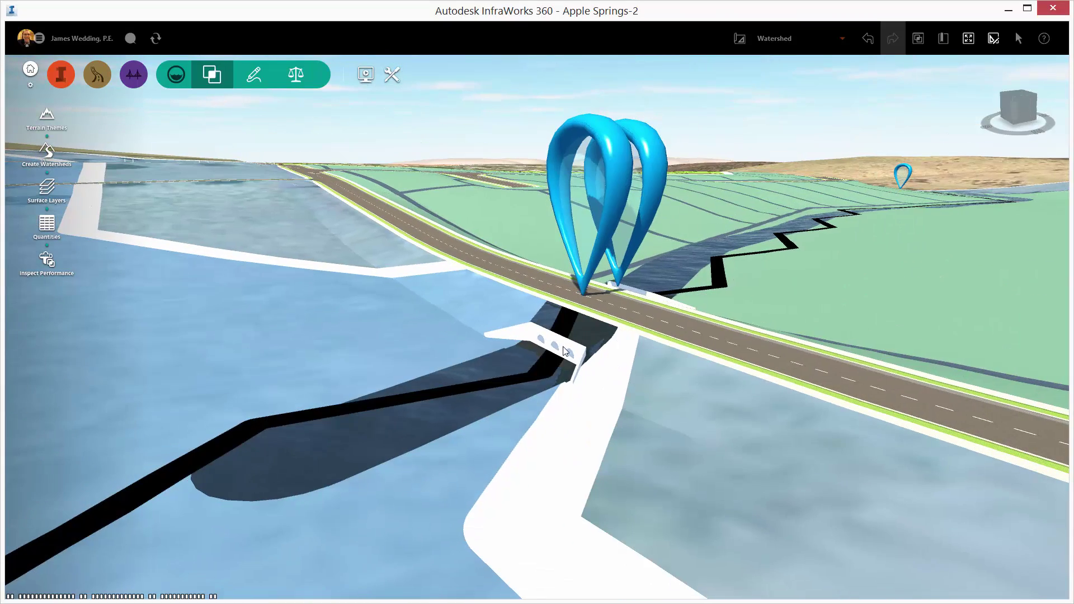
click(565, 351)
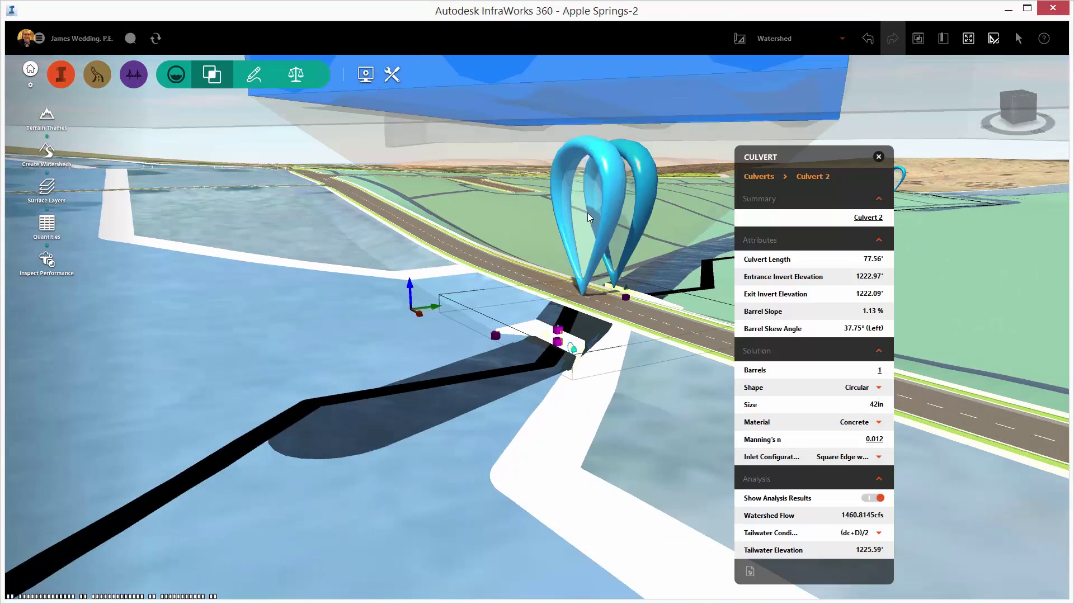
scroll(548, 265, down, 3)
scroll(551, 319, up, 4)
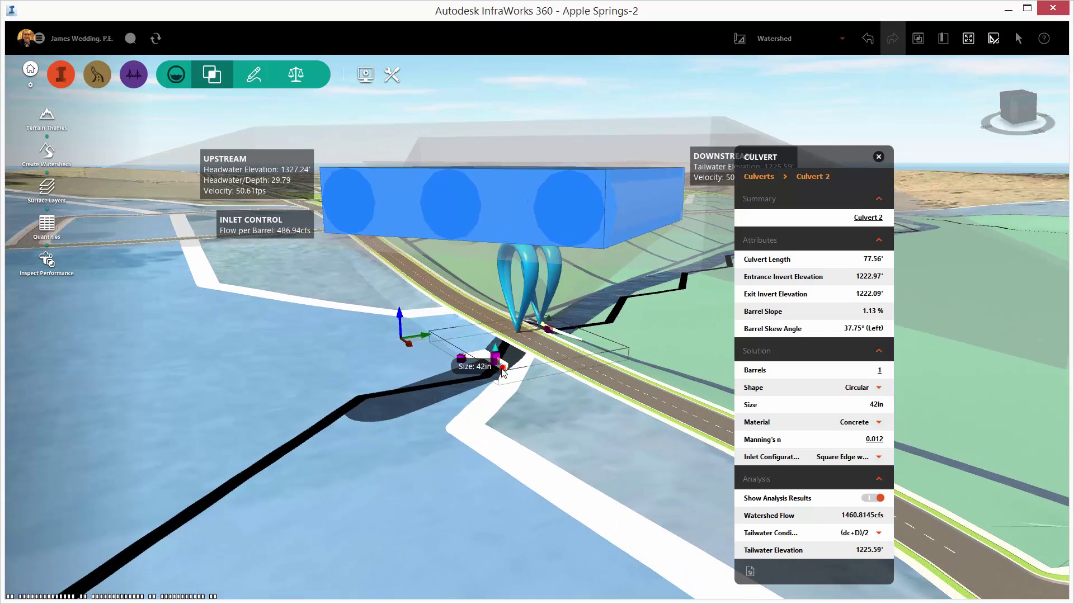
scroll(492, 407, up, 3)
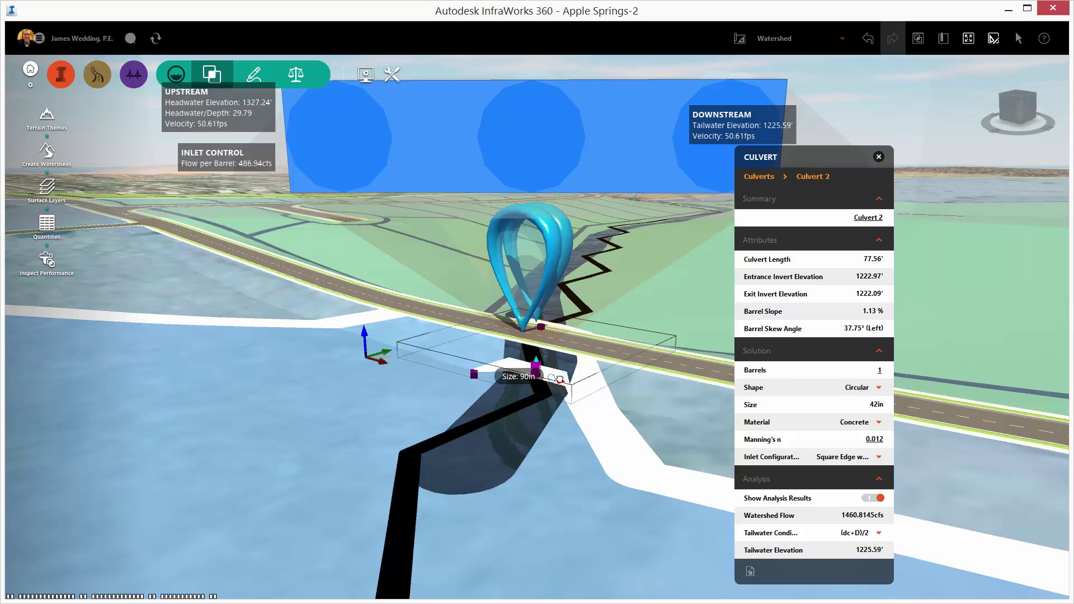
drag(560, 380, 557, 380)
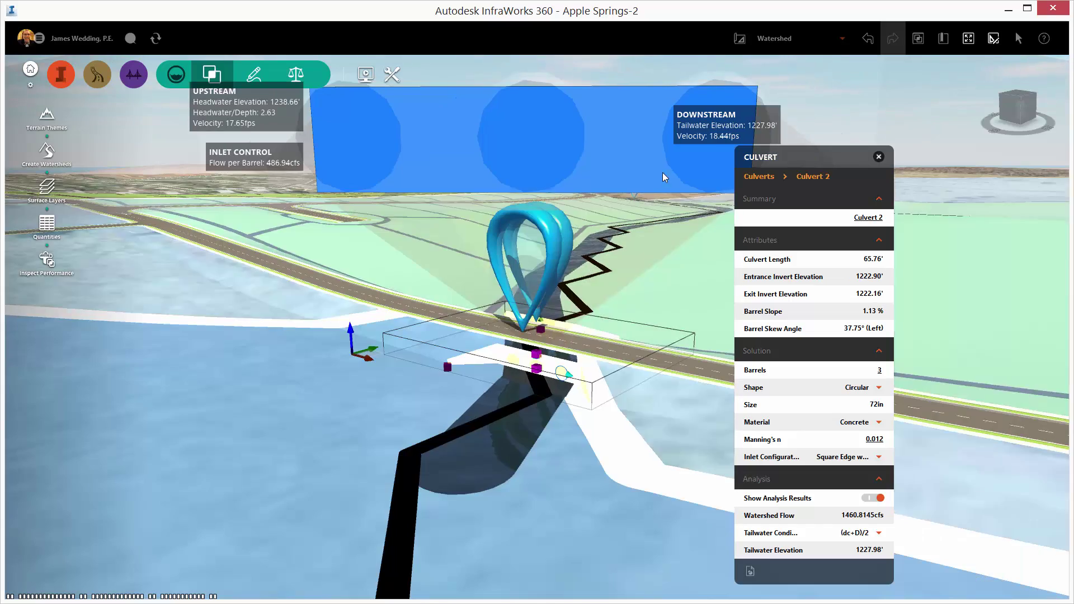
middle_drag(662, 172, 579, 199)
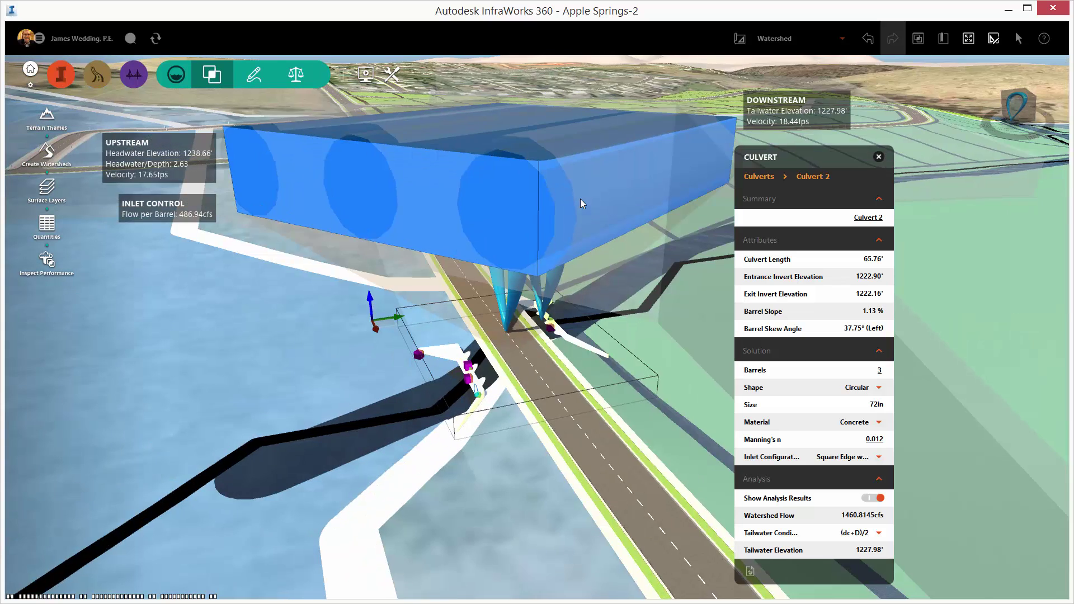
click(878, 387)
click(799, 428)
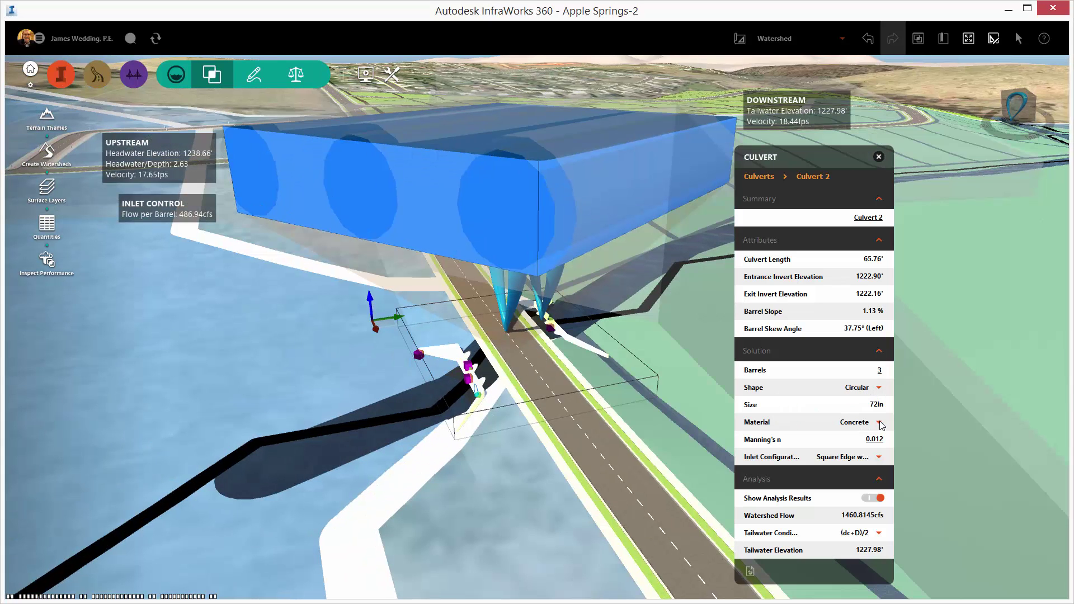